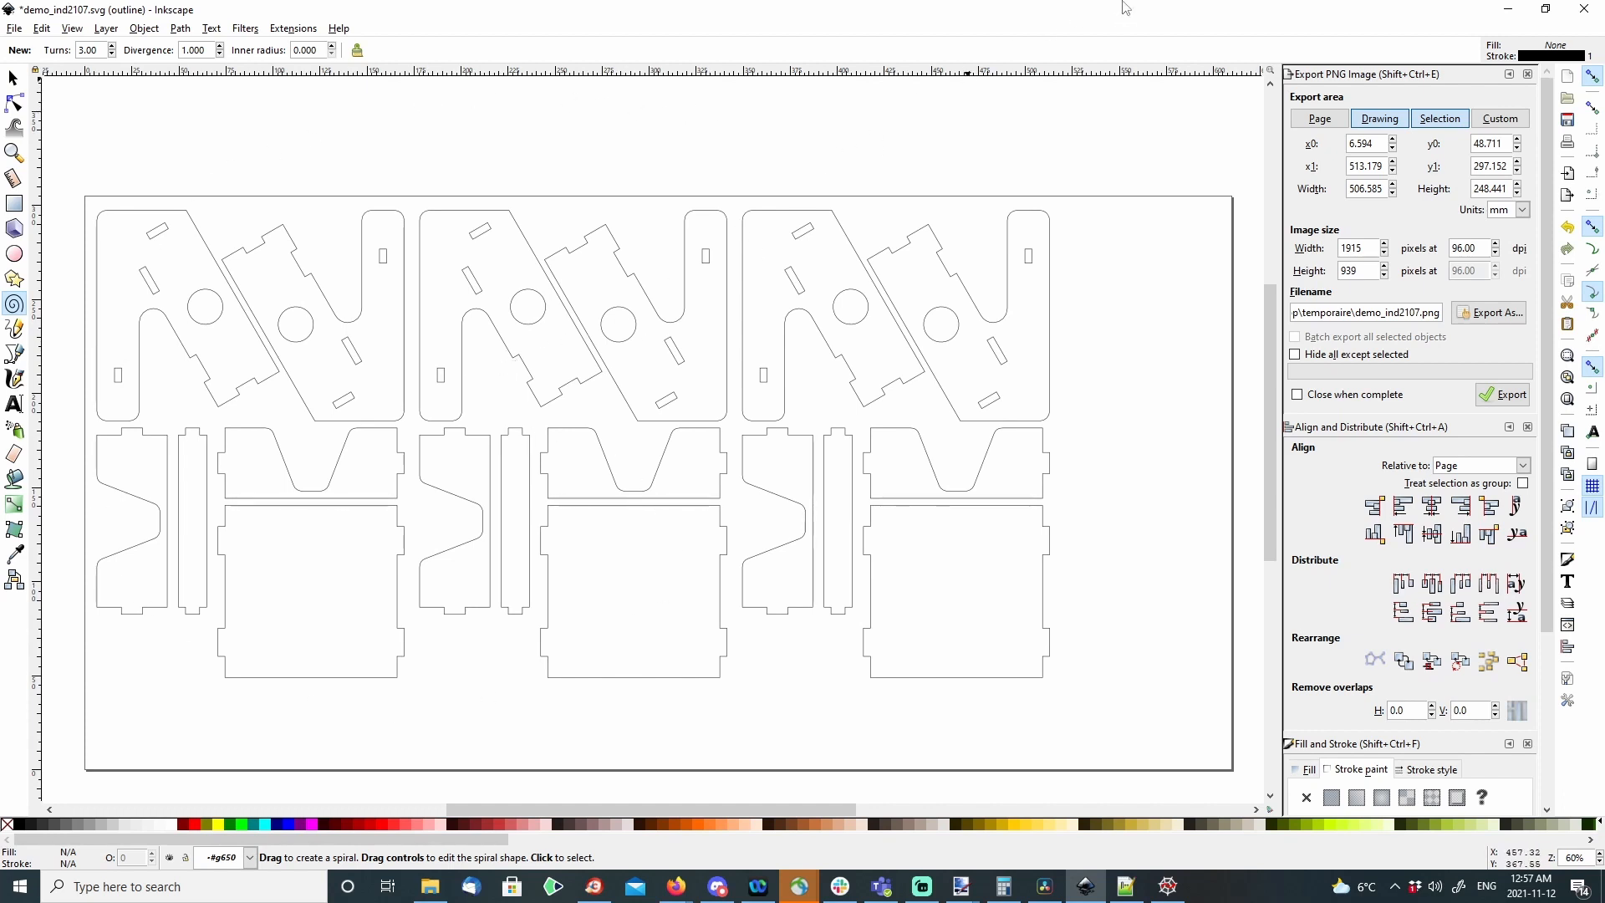
Step: Switch to paint.net and select the green background around the black parts with the Magic Wand
{"action": "left_click", "coordinate": [1508, 9]}
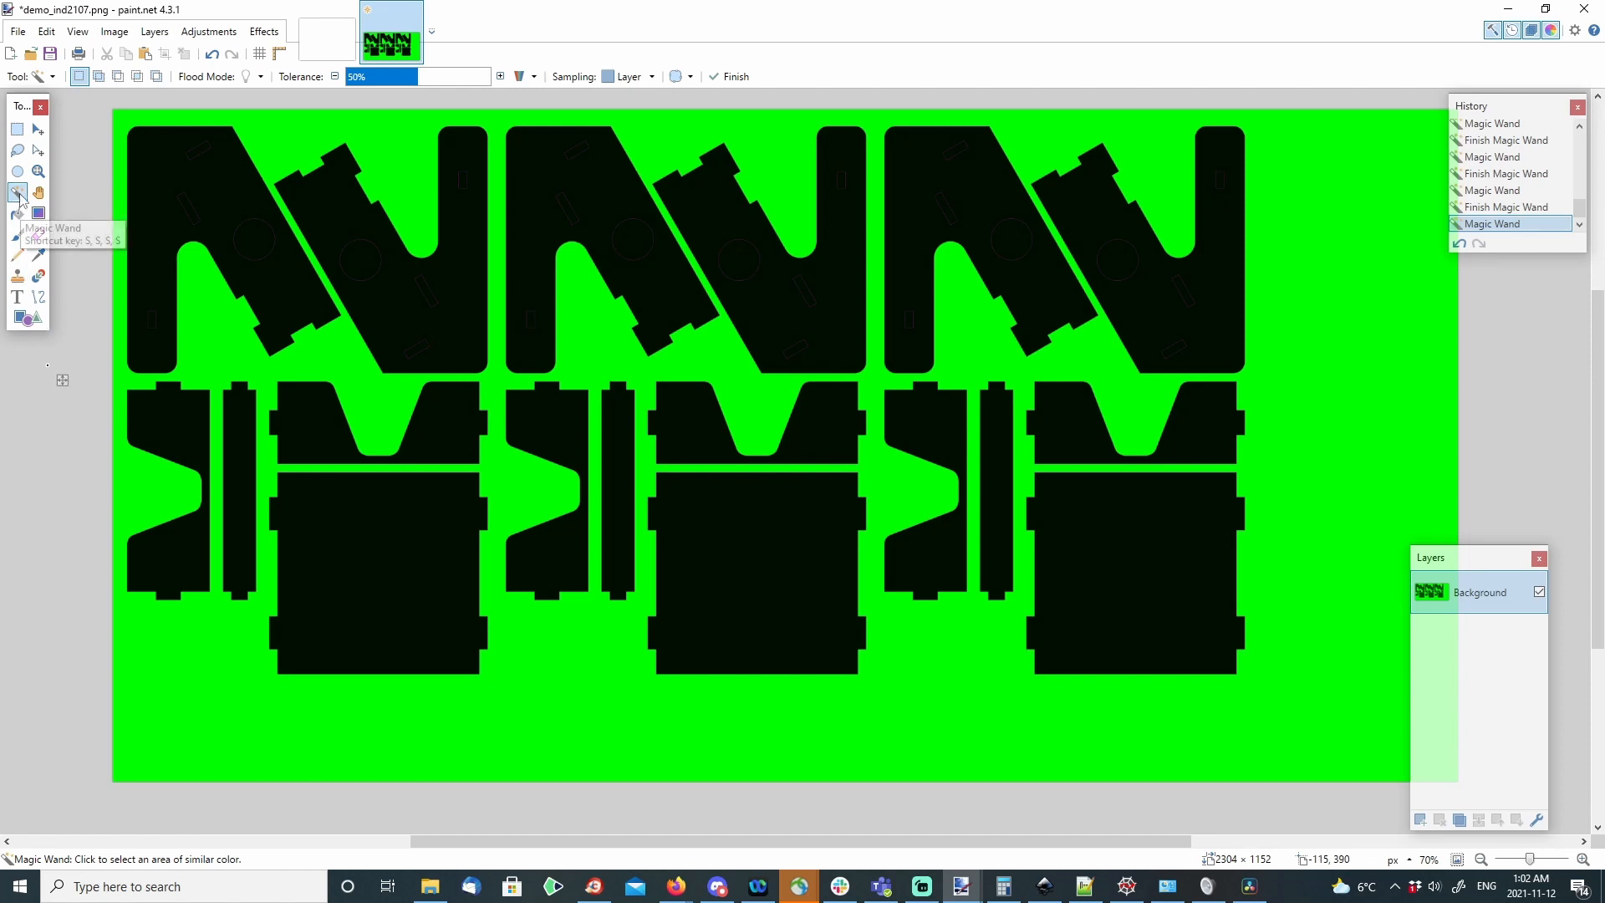
{"action": "left_click", "coordinate": [211, 707]}
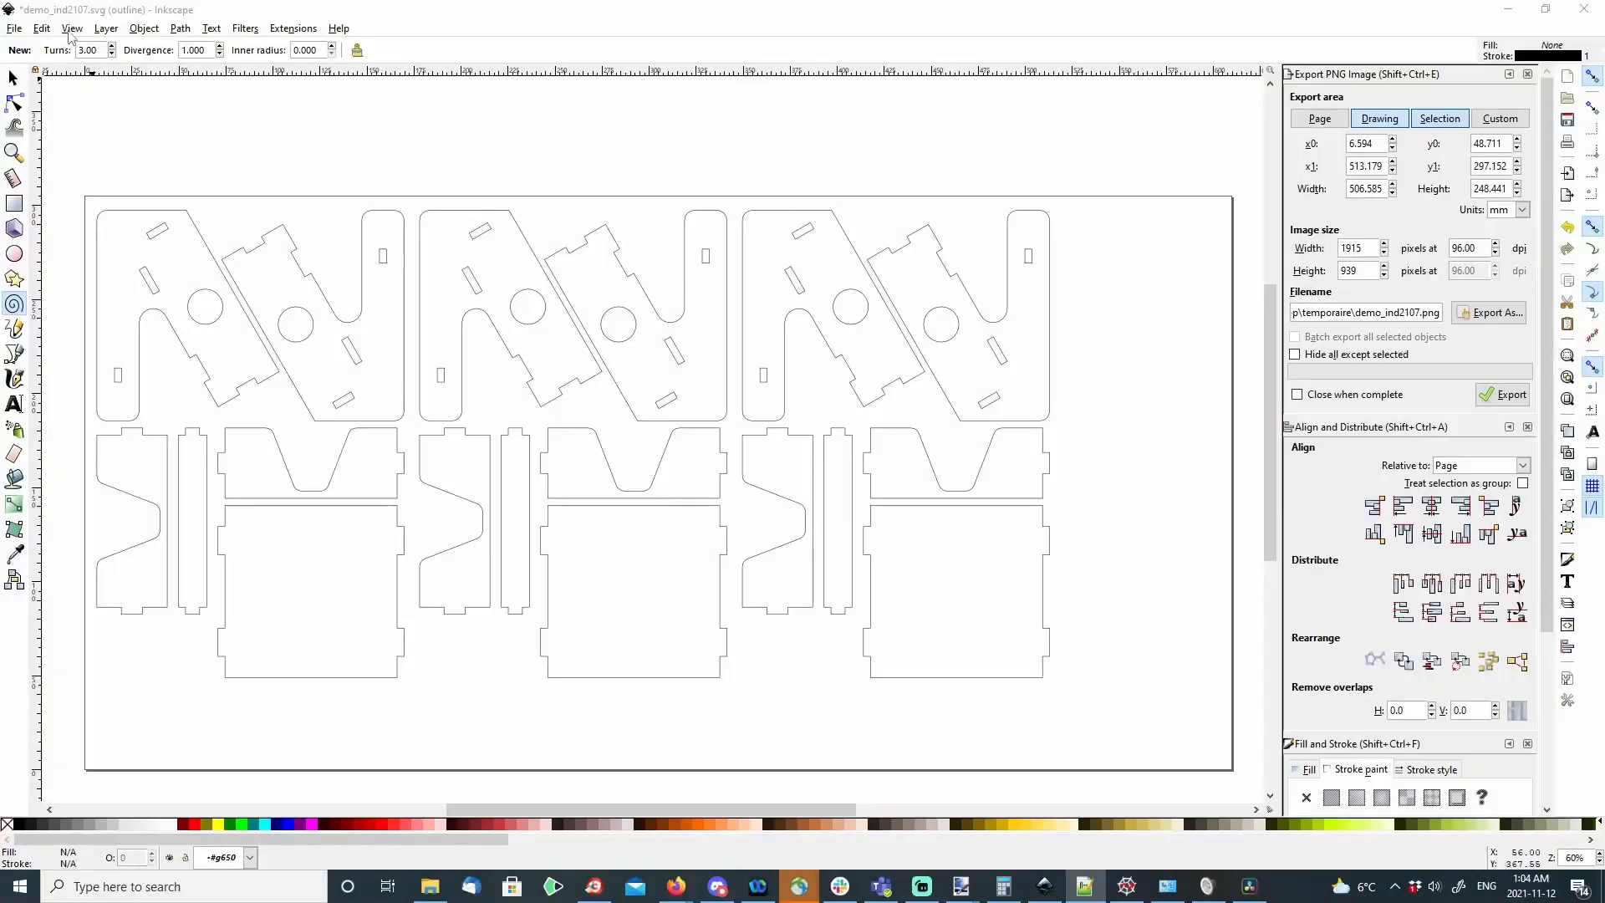
Step: Change the display mode of demo_ind2107.svg in Inkscape from Outline to Normal
{"action": "left_click", "coordinate": [72, 30]}
{"action": "mouse_move", "coordinate": [92, 65]}
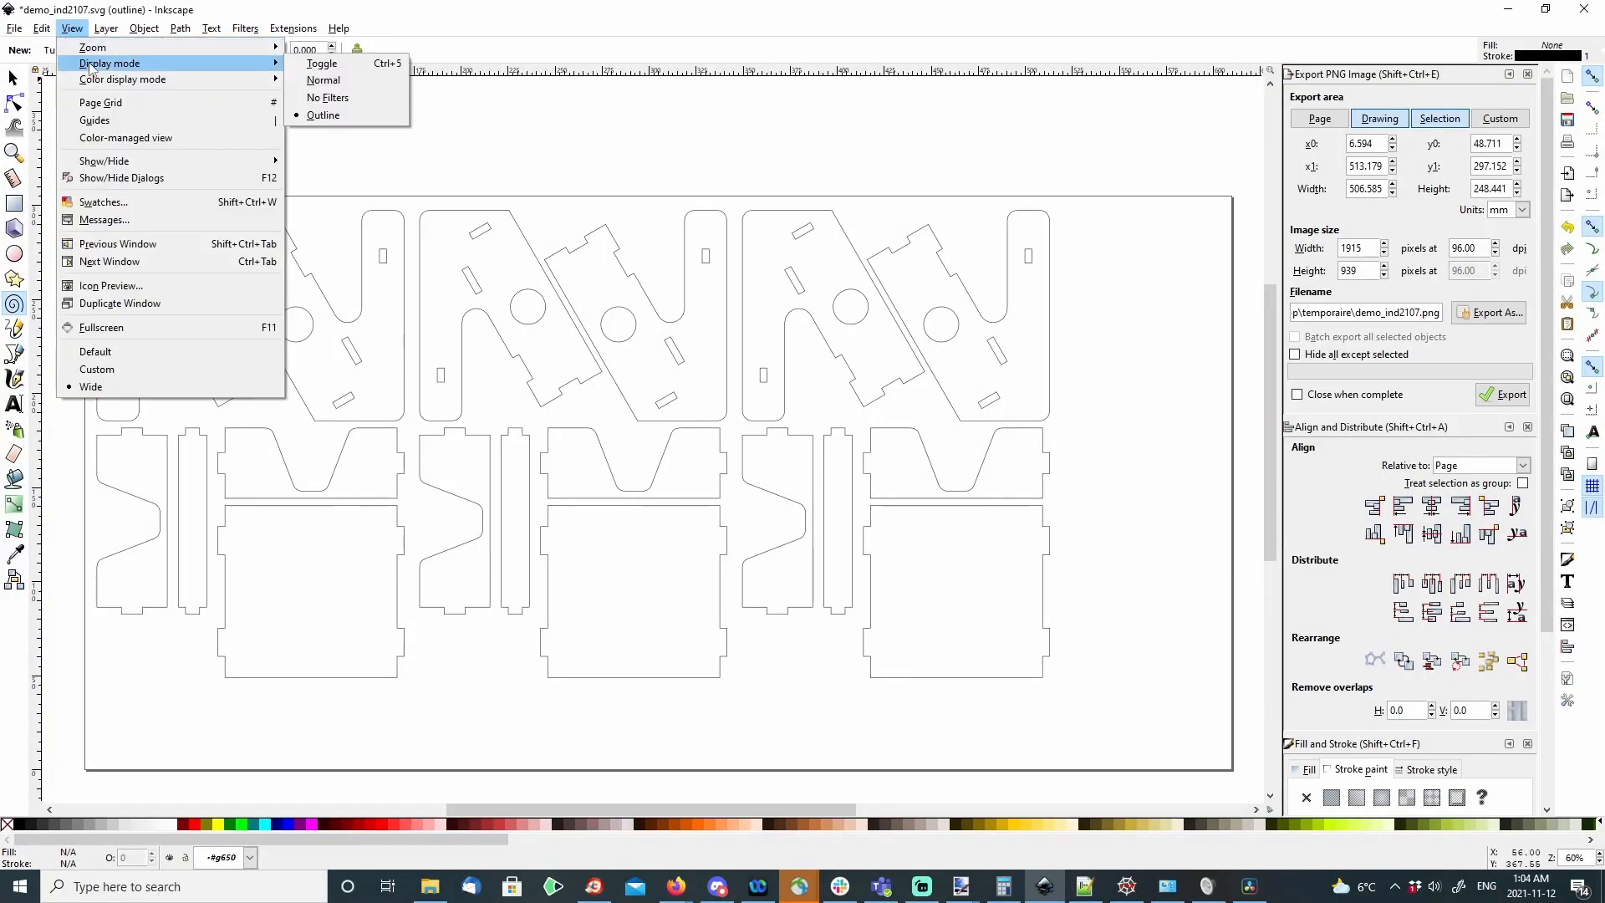
{"action": "left_click", "coordinate": [344, 80]}
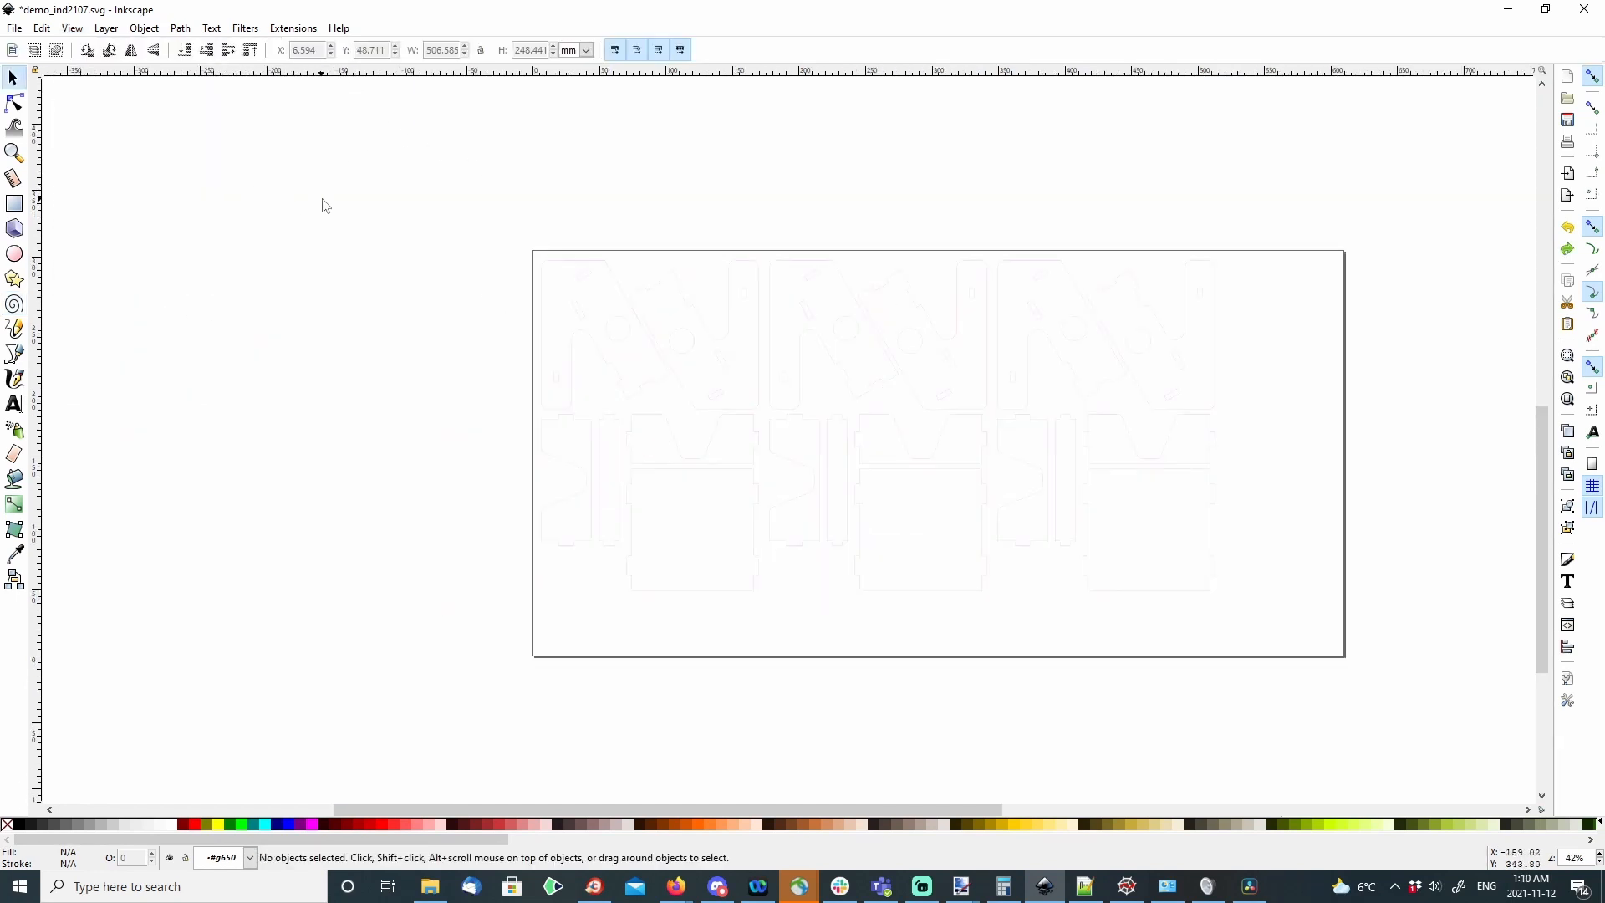
Step: Give all three groups of parts a flat bright green fill
{"action": "left_click", "coordinate": [1567, 560]}
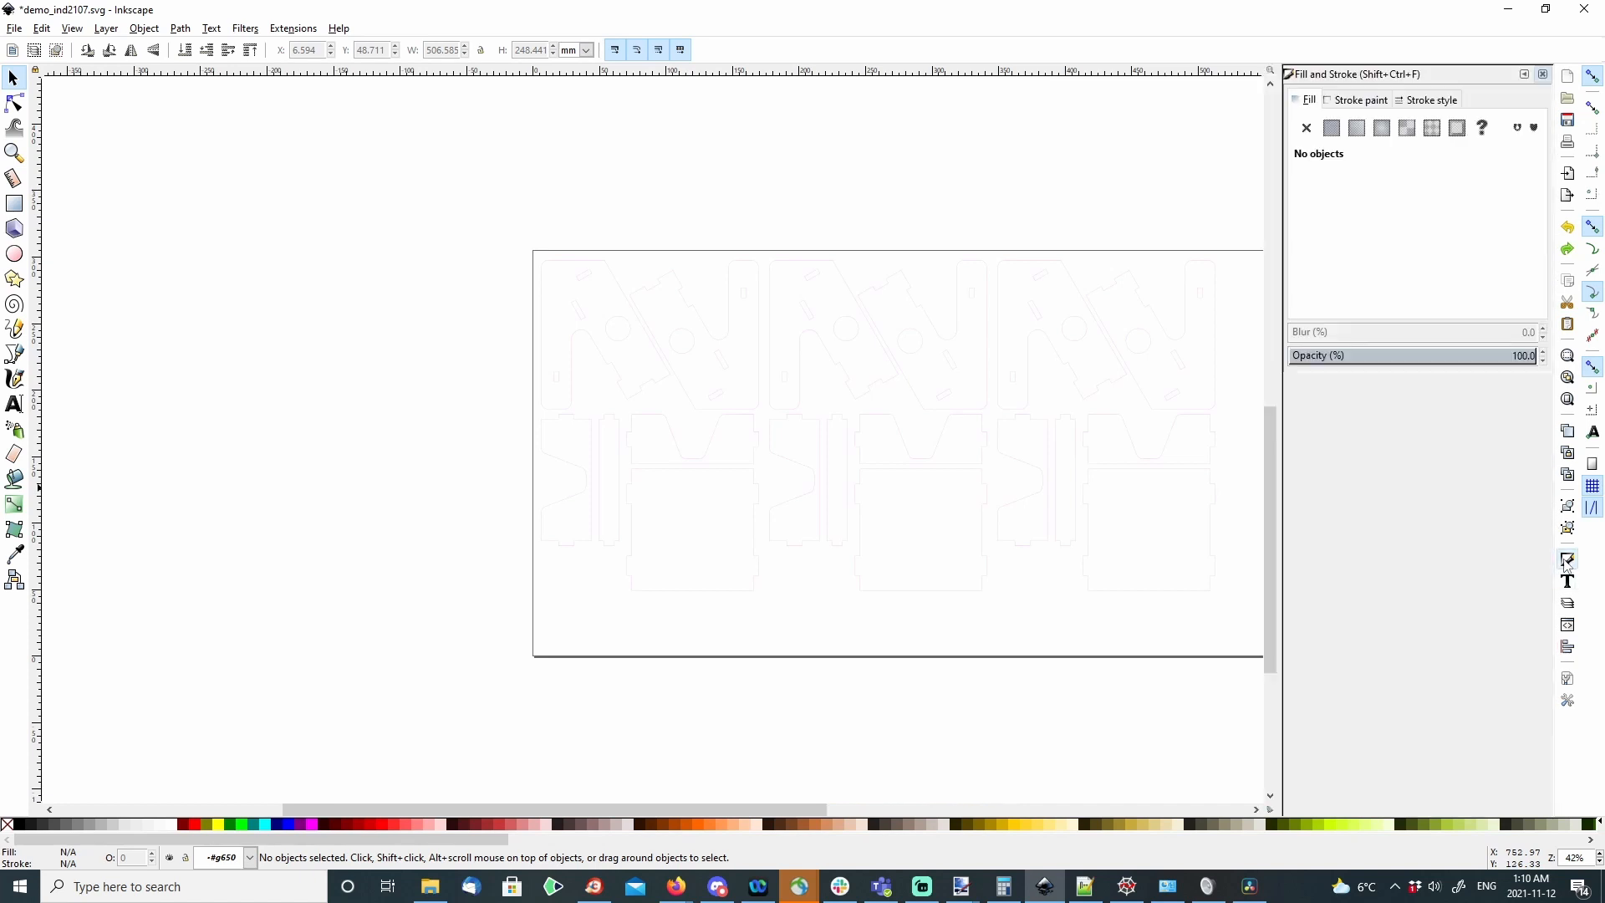
{"action": "left_click_drag", "start_coordinate": [368, 140], "coordinate": [1243, 694]}
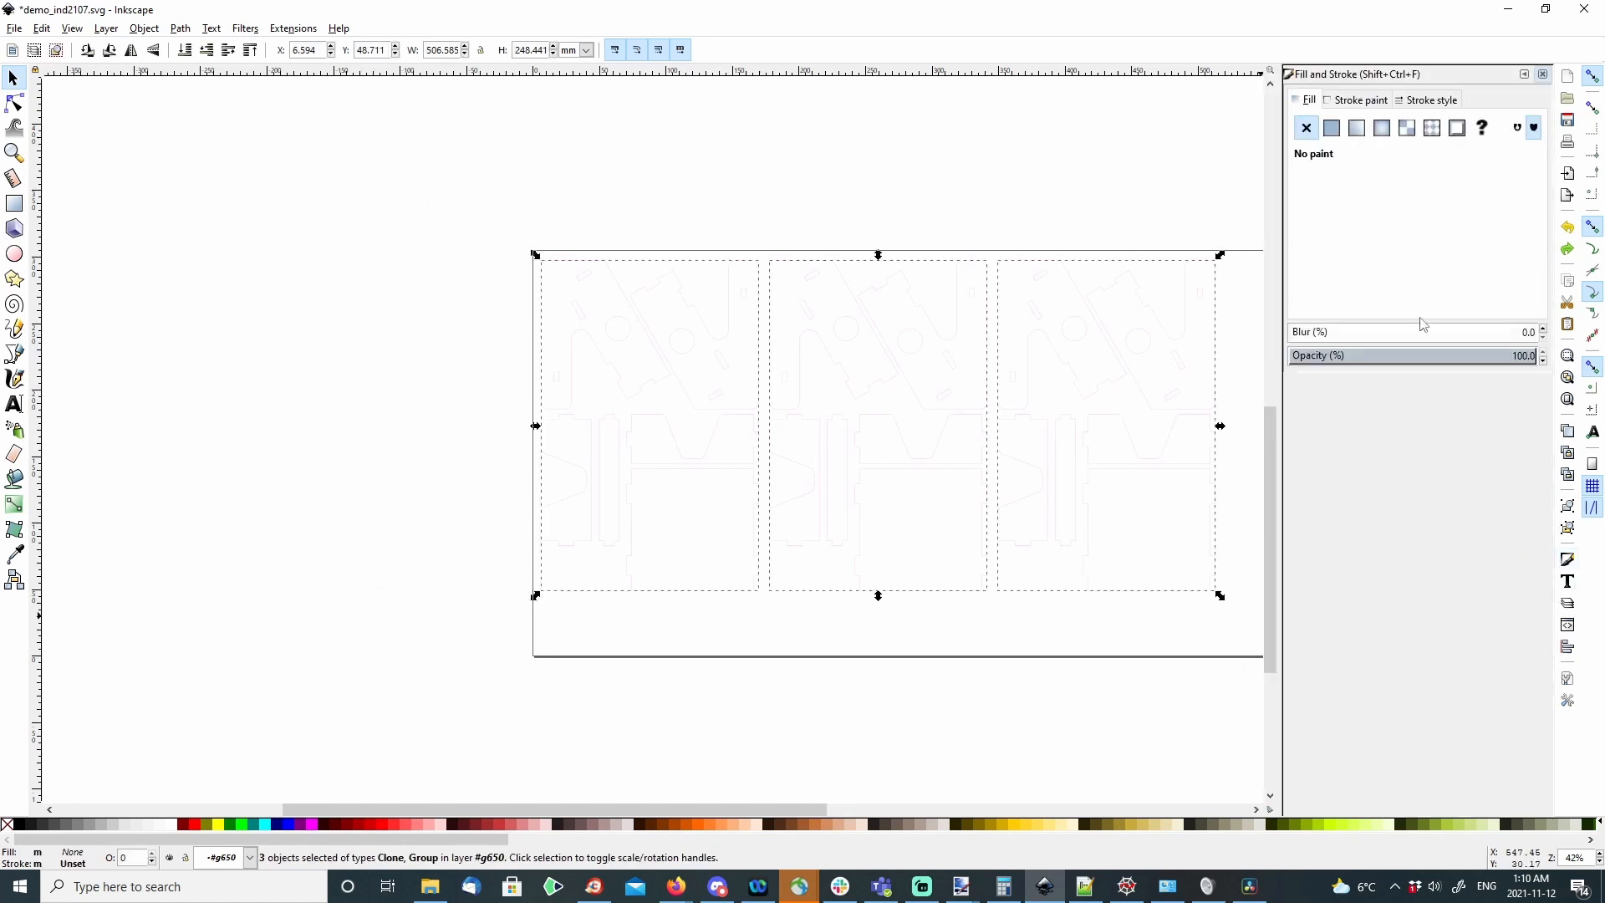
{"action": "left_click", "coordinate": [1332, 129]}
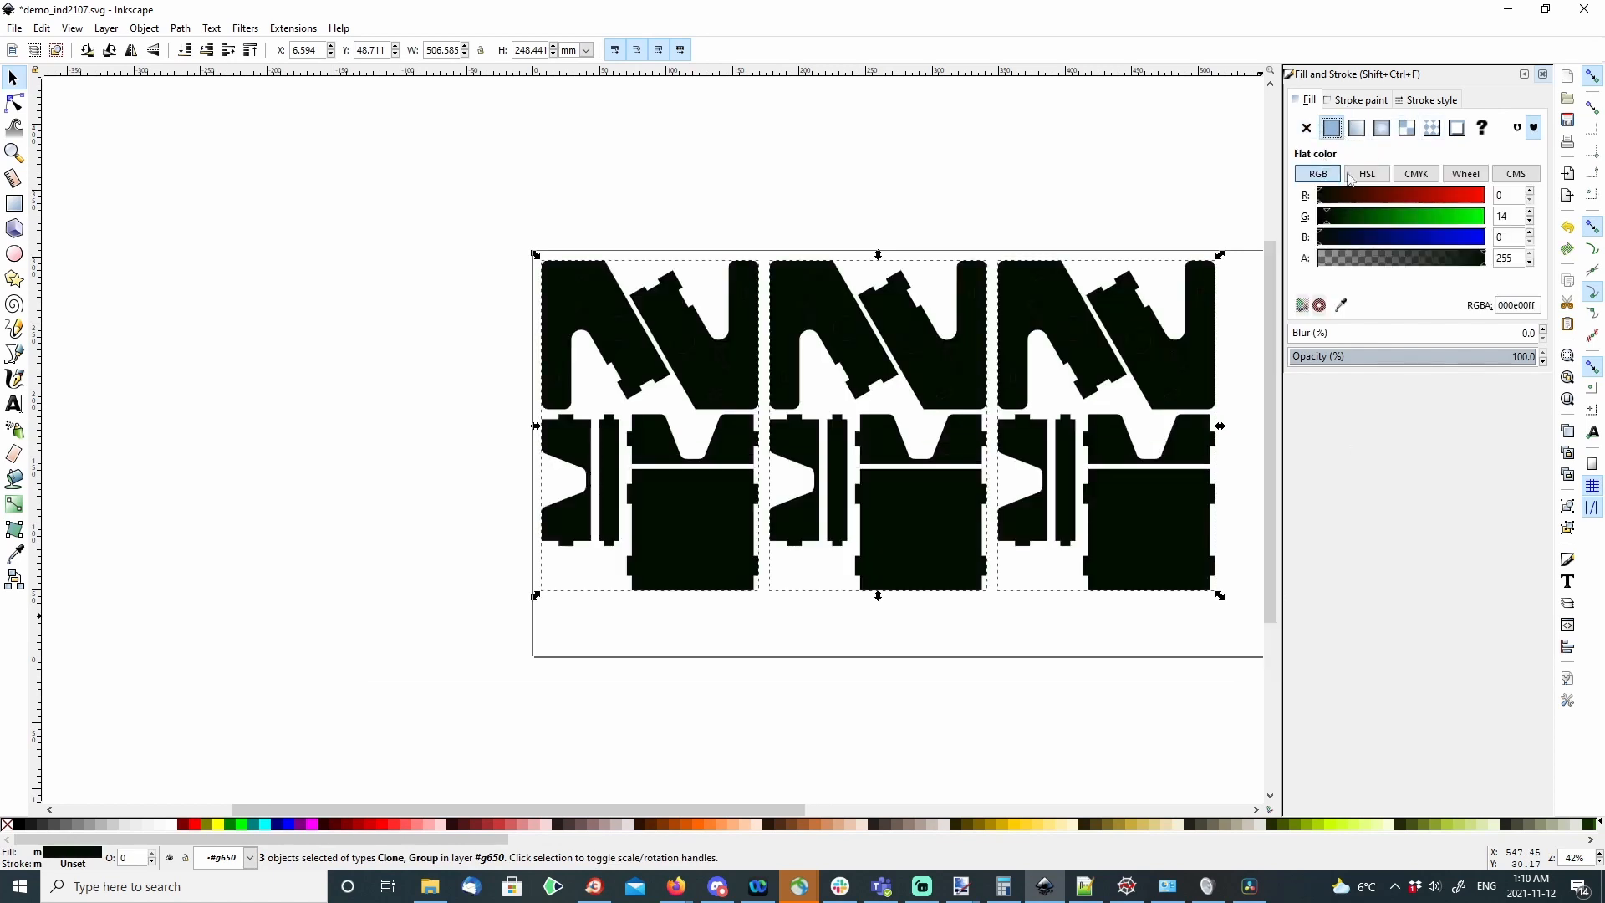
{"action": "left_click_drag", "start_coordinate": [1414, 222], "coordinate": [1573, 232]}
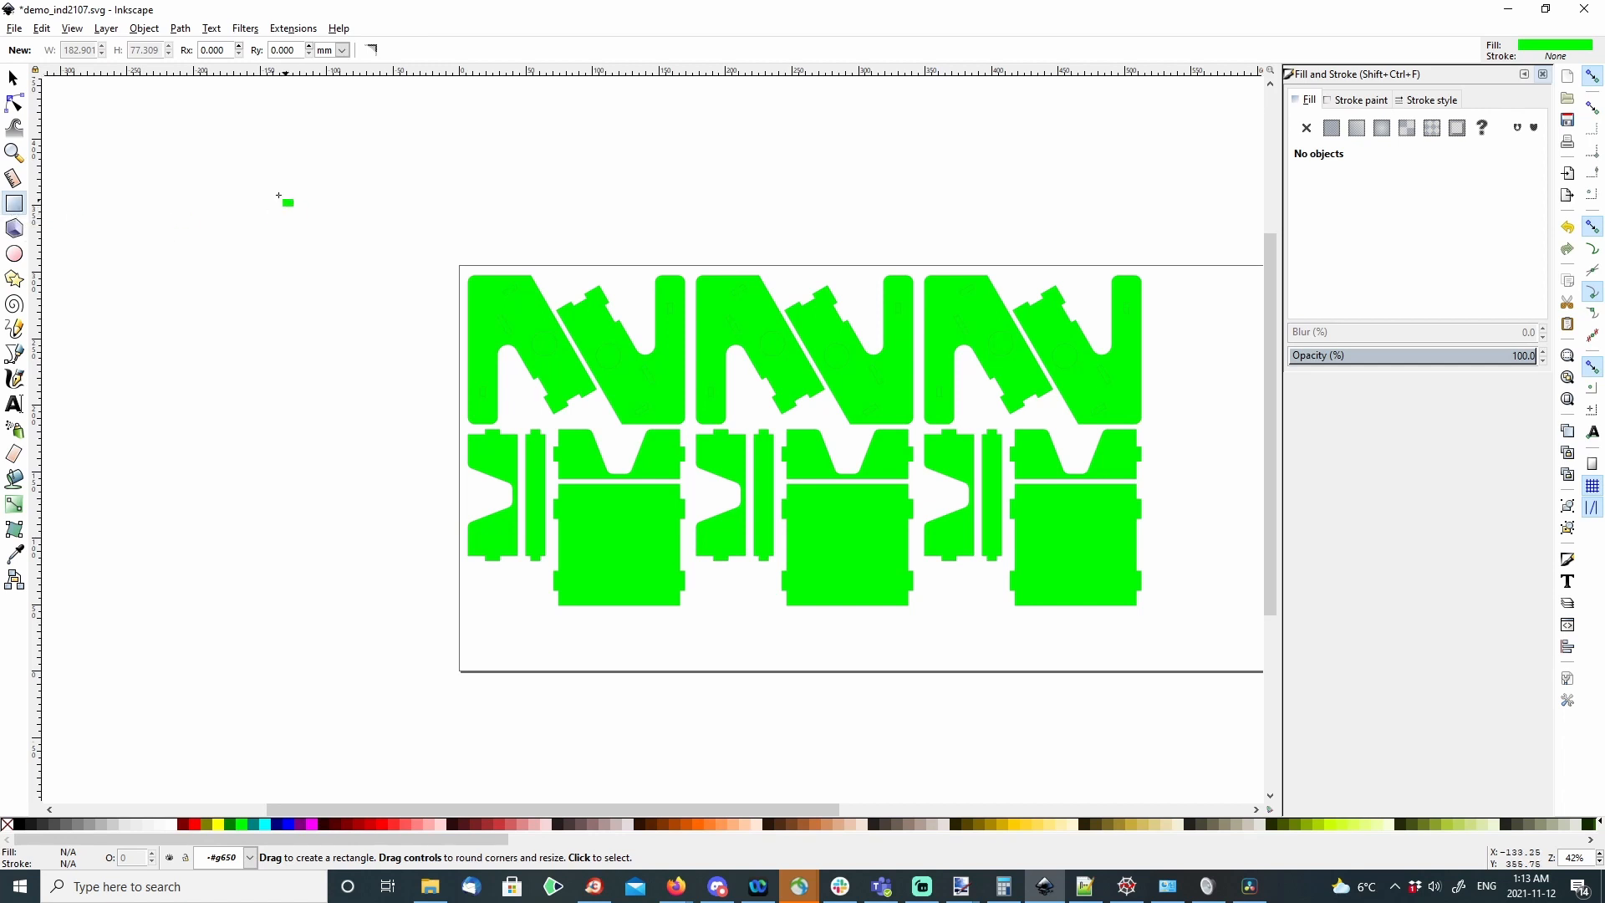
Step: Draw a rectangle about 211 mm by 82 mm above the page and fill it with pure red (ff0000ff)
{"action": "left_click_drag", "start_coordinate": [173, 133], "coordinate": [454, 244]}
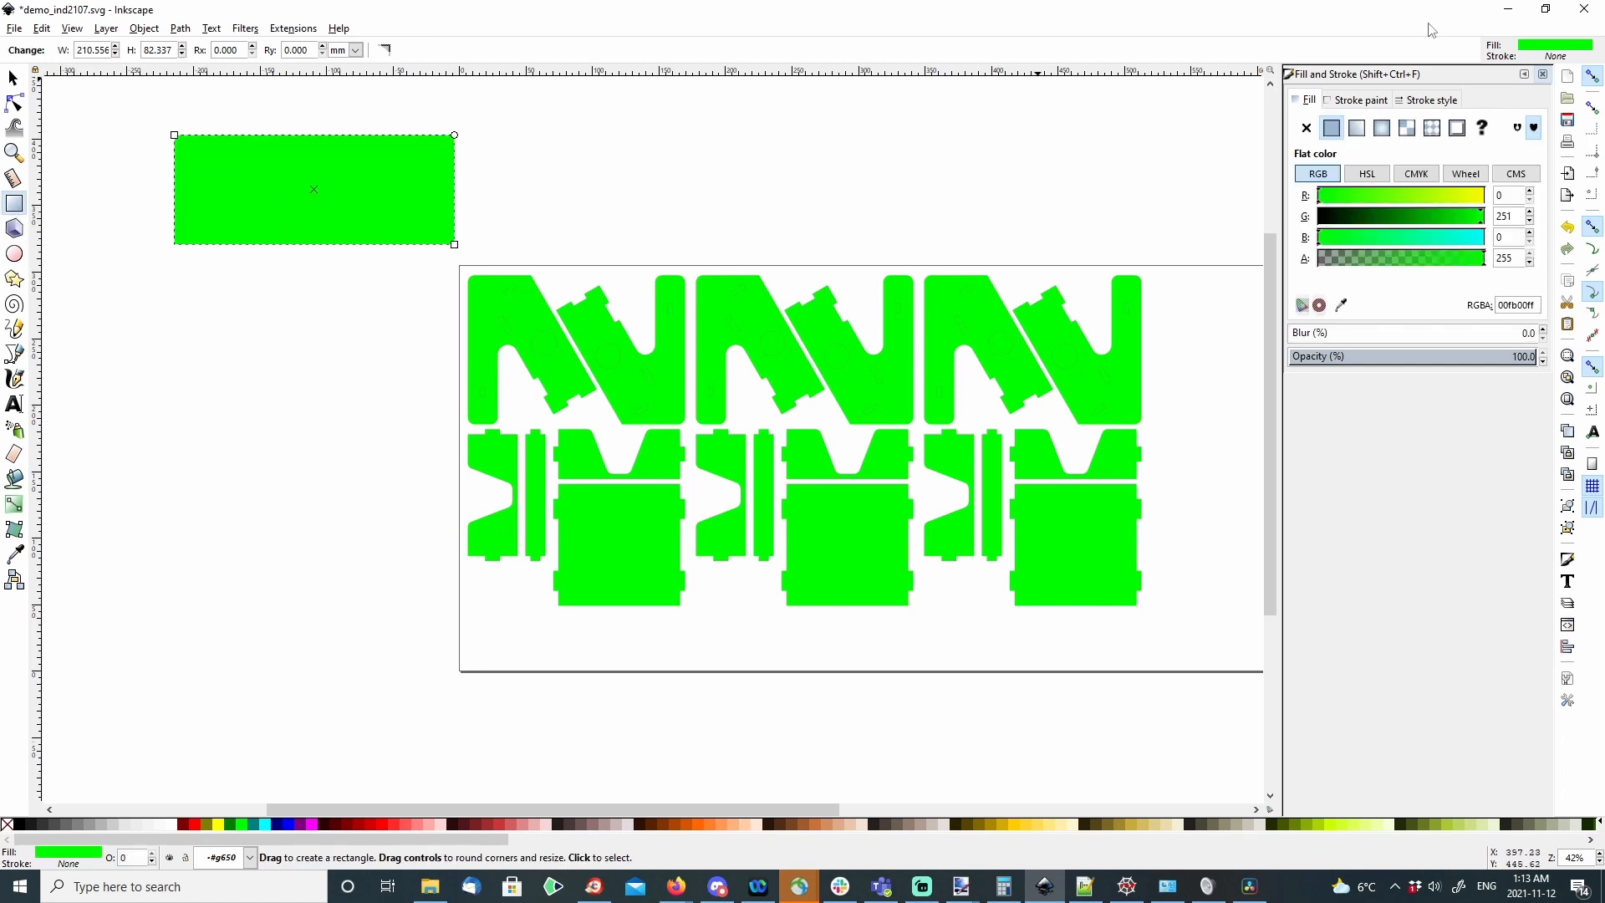
{"action": "left_click", "coordinate": [1359, 100]}
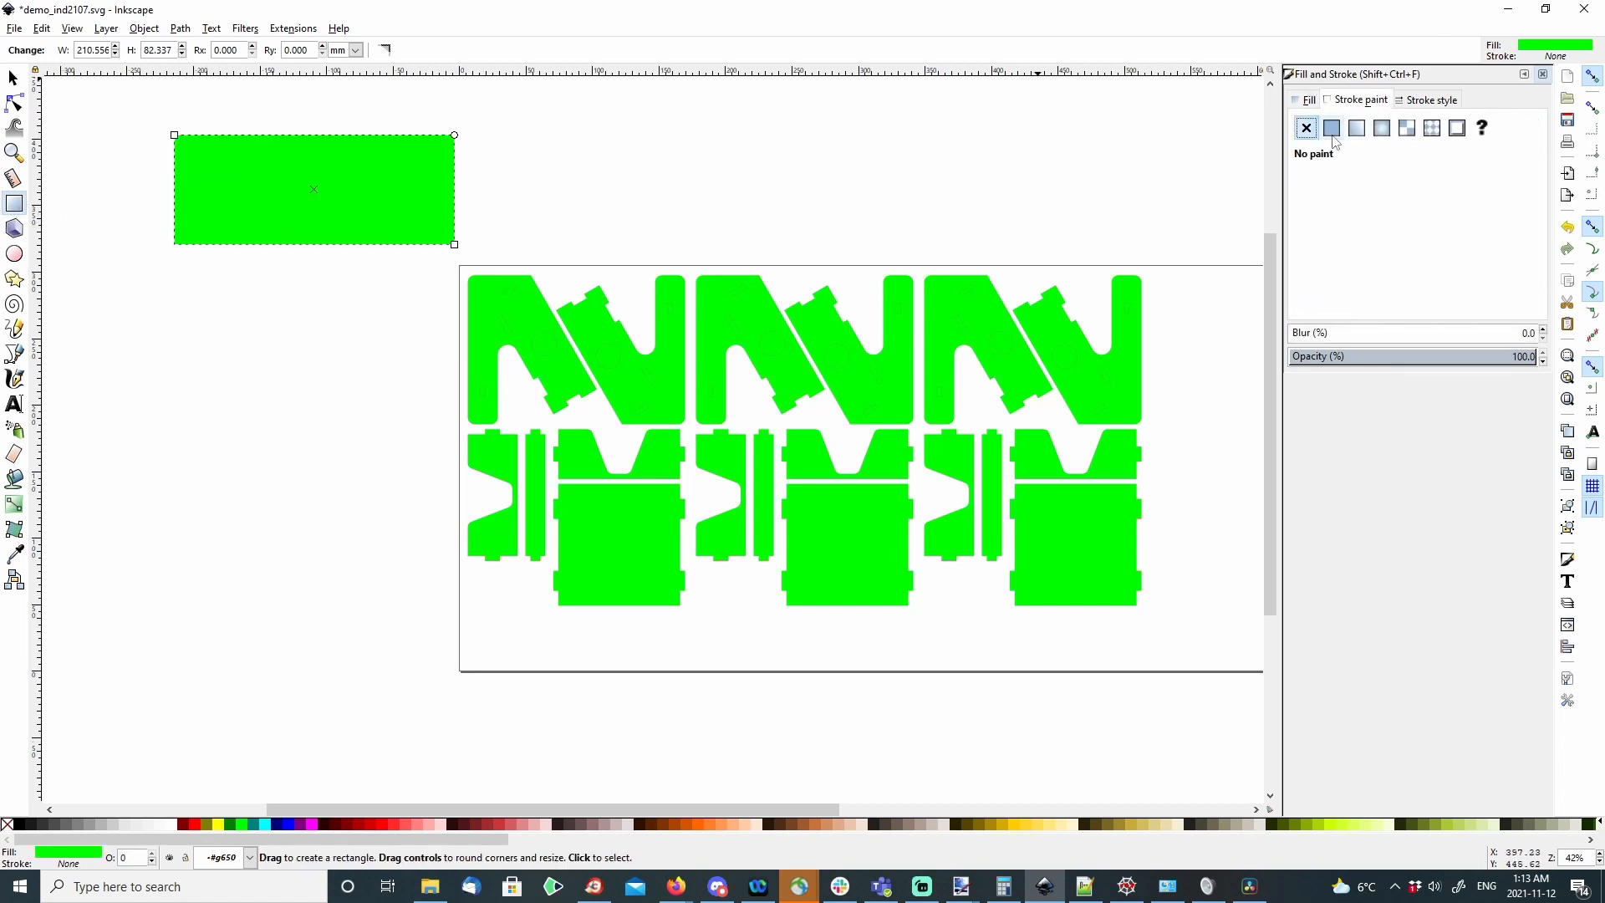
{"action": "left_click", "coordinate": [1304, 100]}
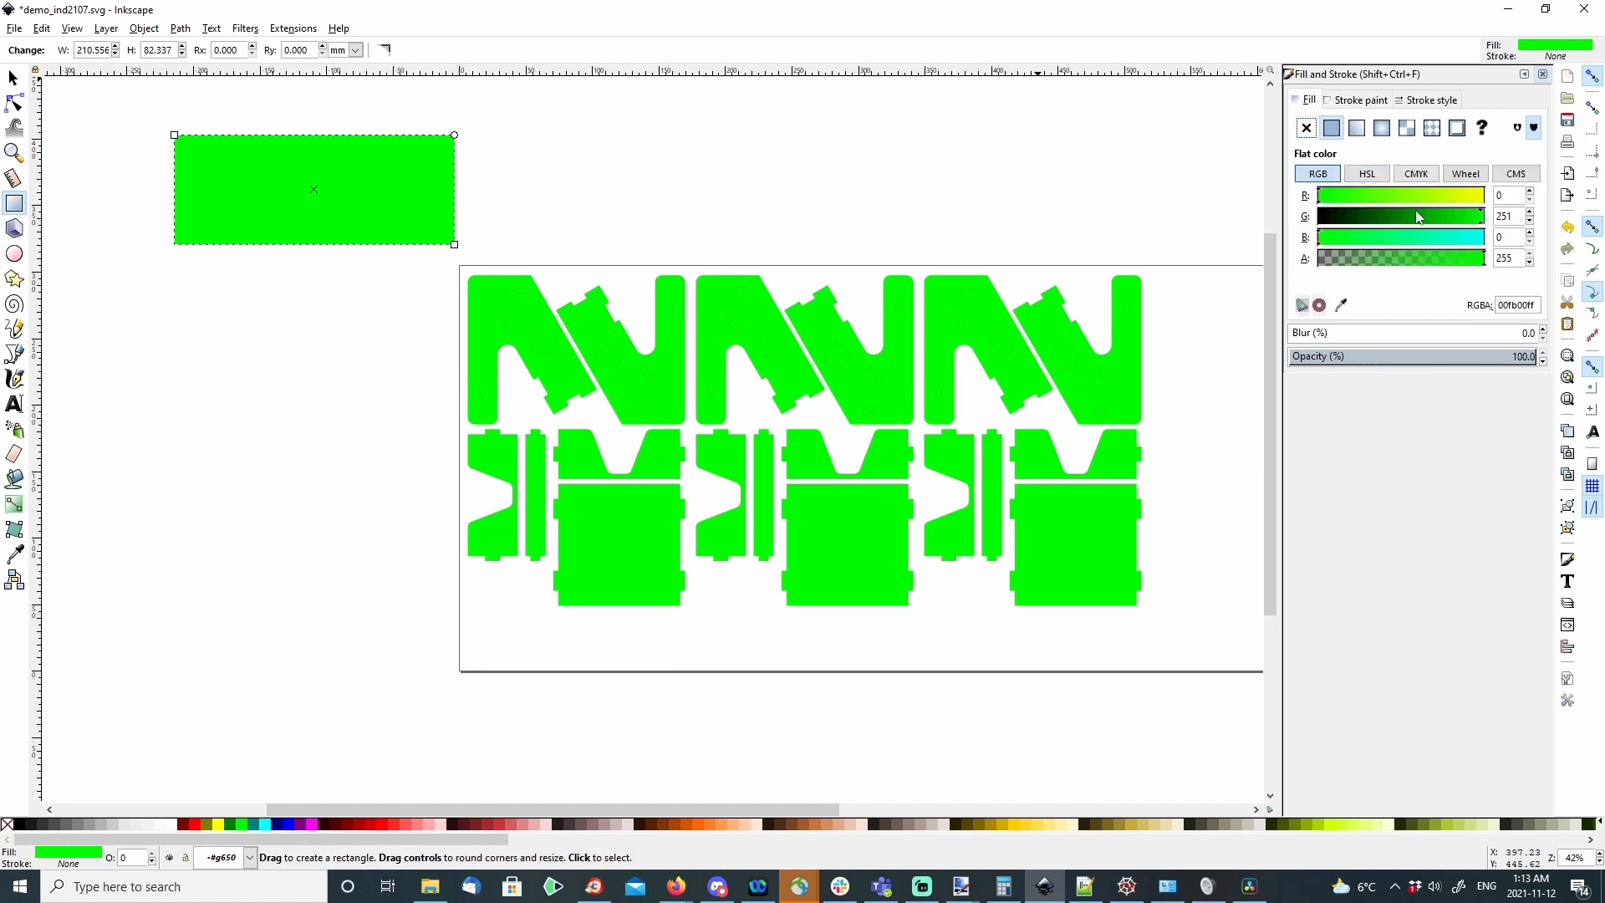
{"action": "left_click_drag", "start_coordinate": [1368, 219], "coordinate": [1203, 209]}
{"action": "left_click_drag", "start_coordinate": [1459, 202], "coordinate": [1603, 205]}
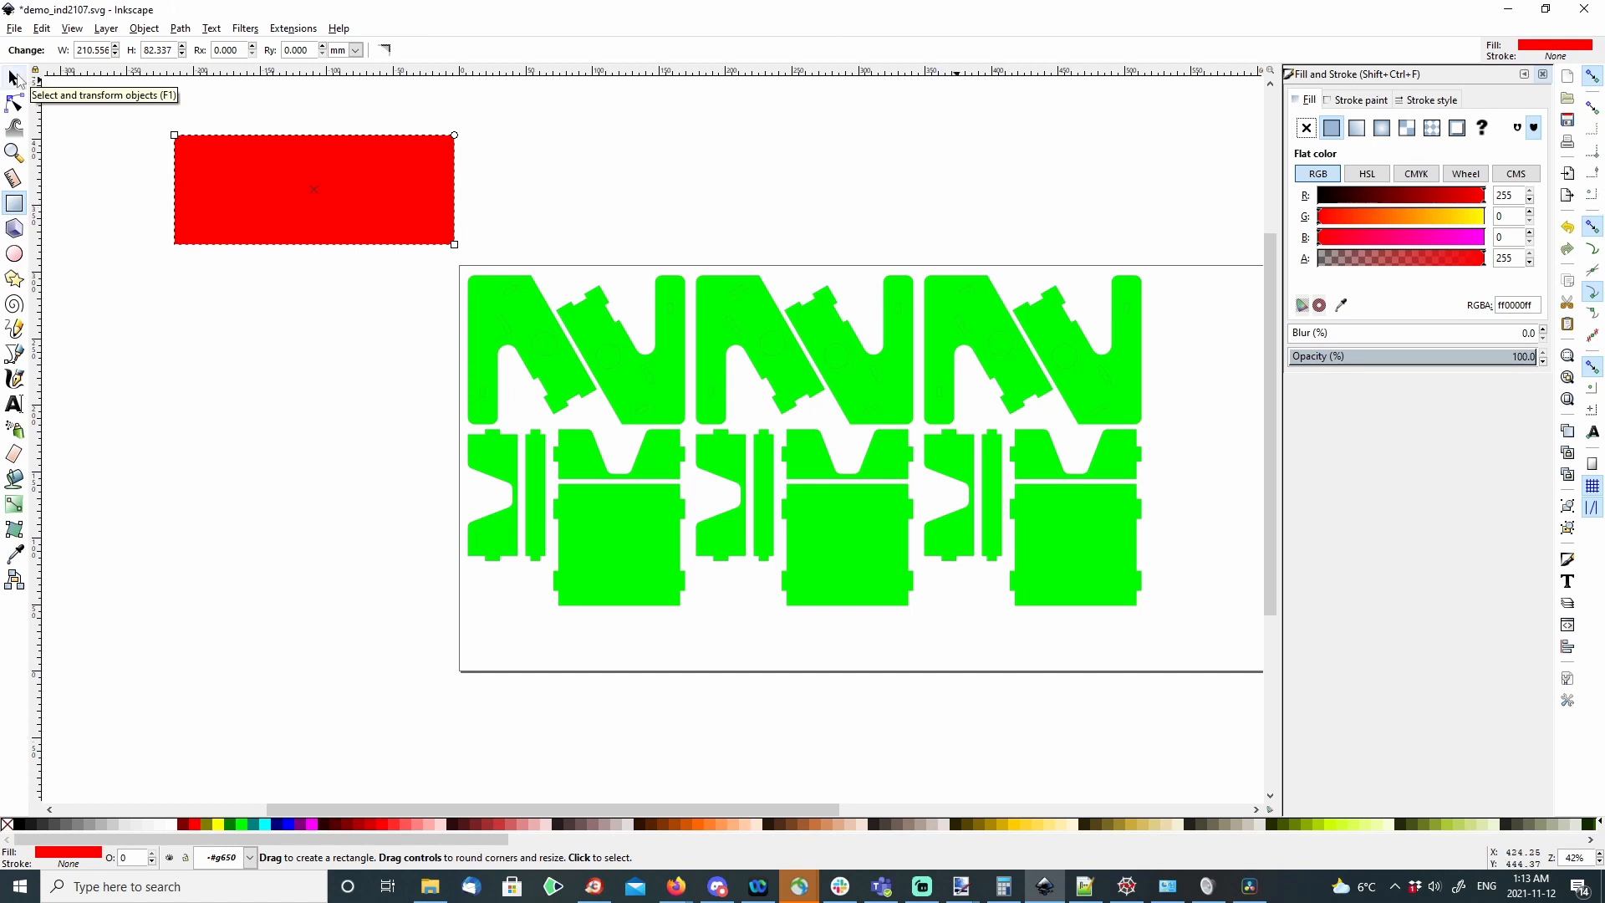
Step: Resize the red rectangle to 24 in wide by 12 in high, using inches as the unit
{"action": "left_click", "coordinate": [14, 78]}
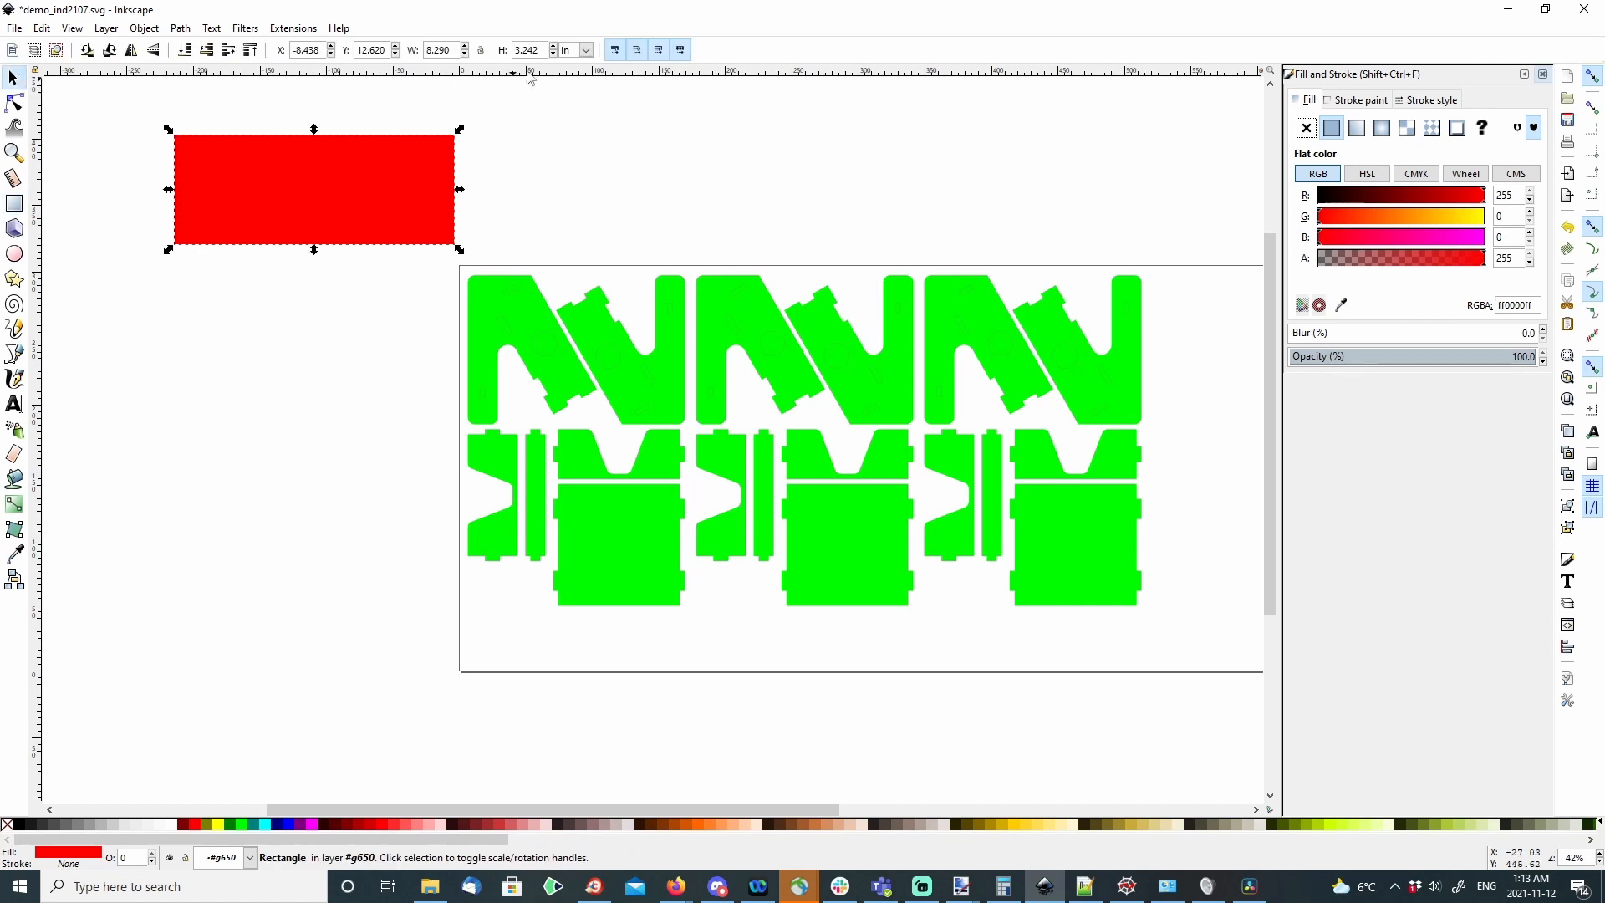
{"action": "double_click", "coordinate": [533, 50]}
{"action": "left_click", "coordinate": [585, 50]}
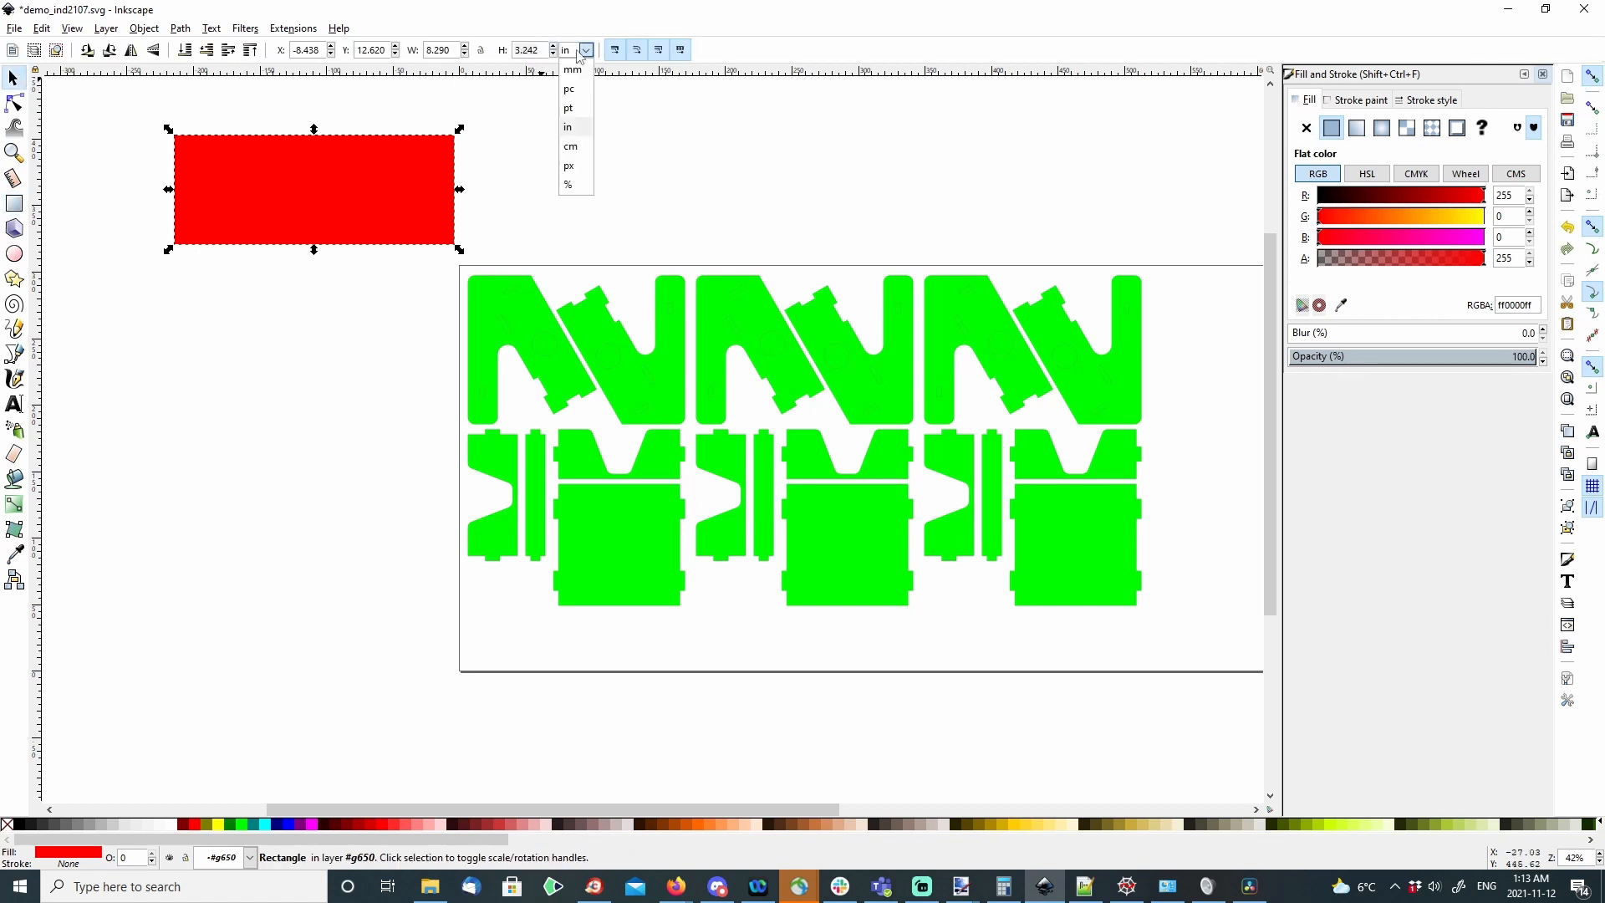
{"action": "left_click", "coordinate": [581, 128]}
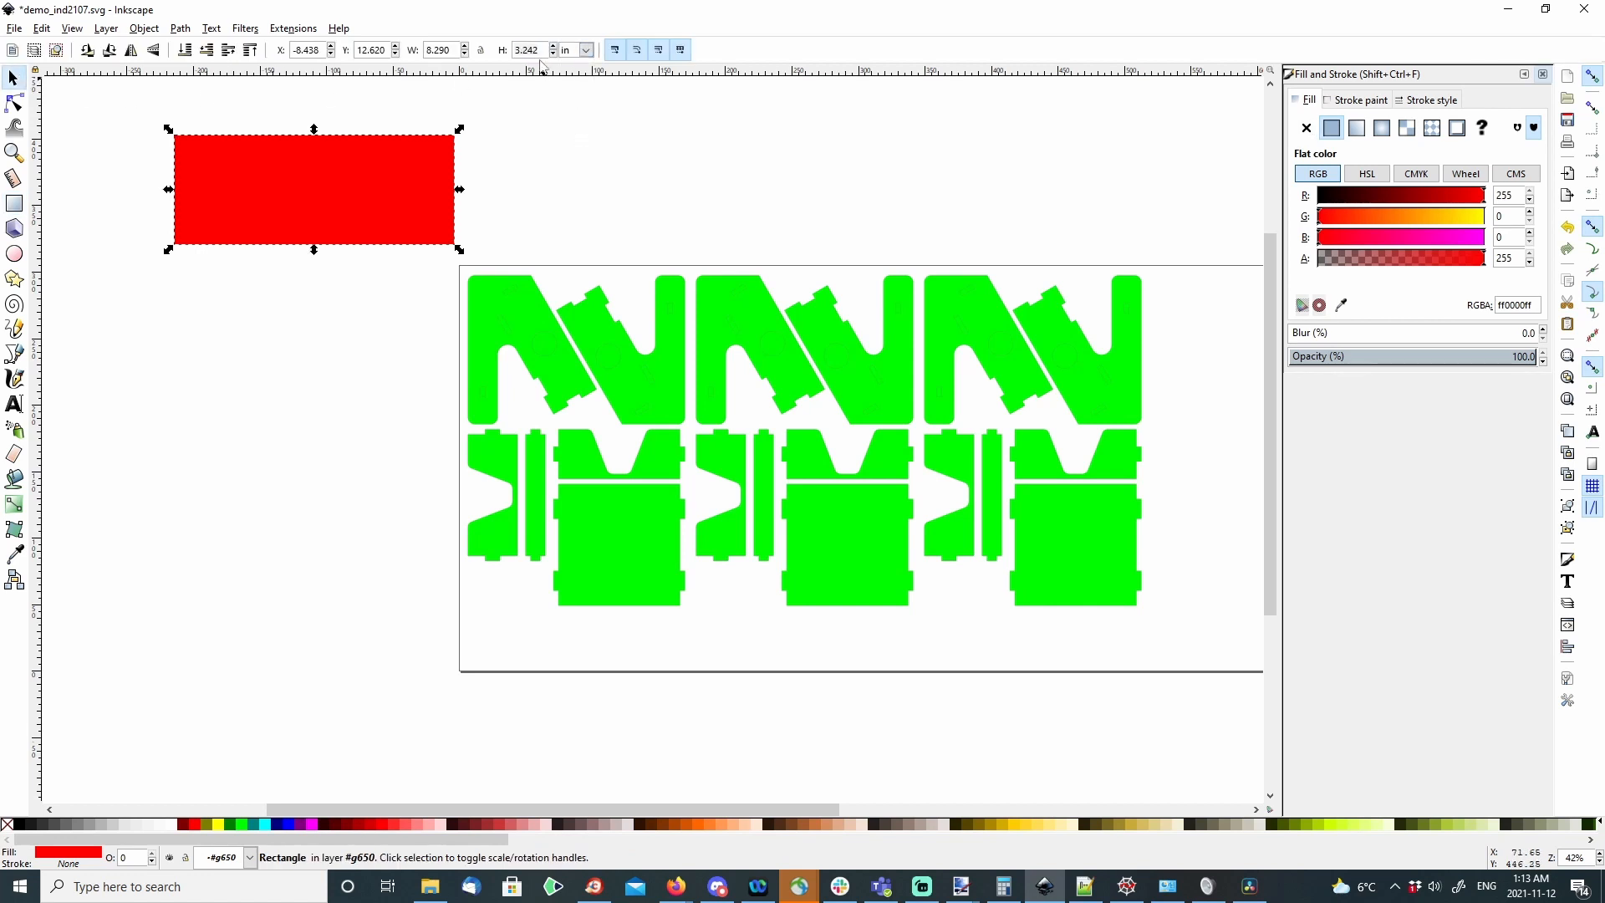
{"action": "double_click", "coordinate": [532, 51]}
{"action": "type", "text": "12"}
{"action": "key", "text": "Return"}
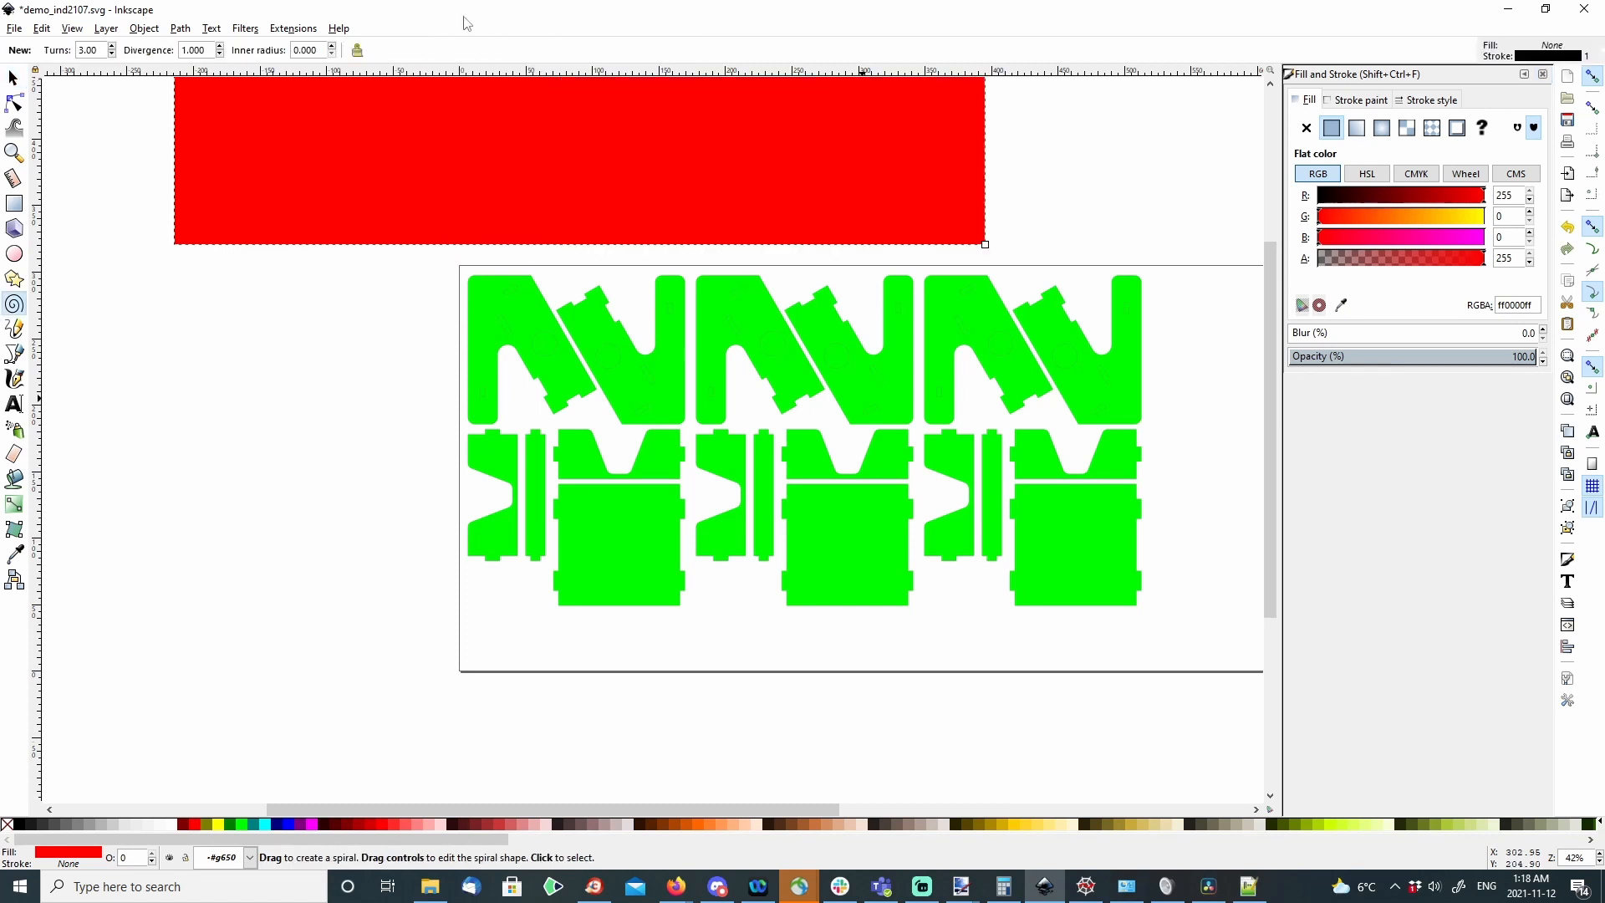
Step: Center the red rectangle on the page both horizontally and vertically, aligning relative to Page
{"action": "left_click", "coordinate": [1568, 648]}
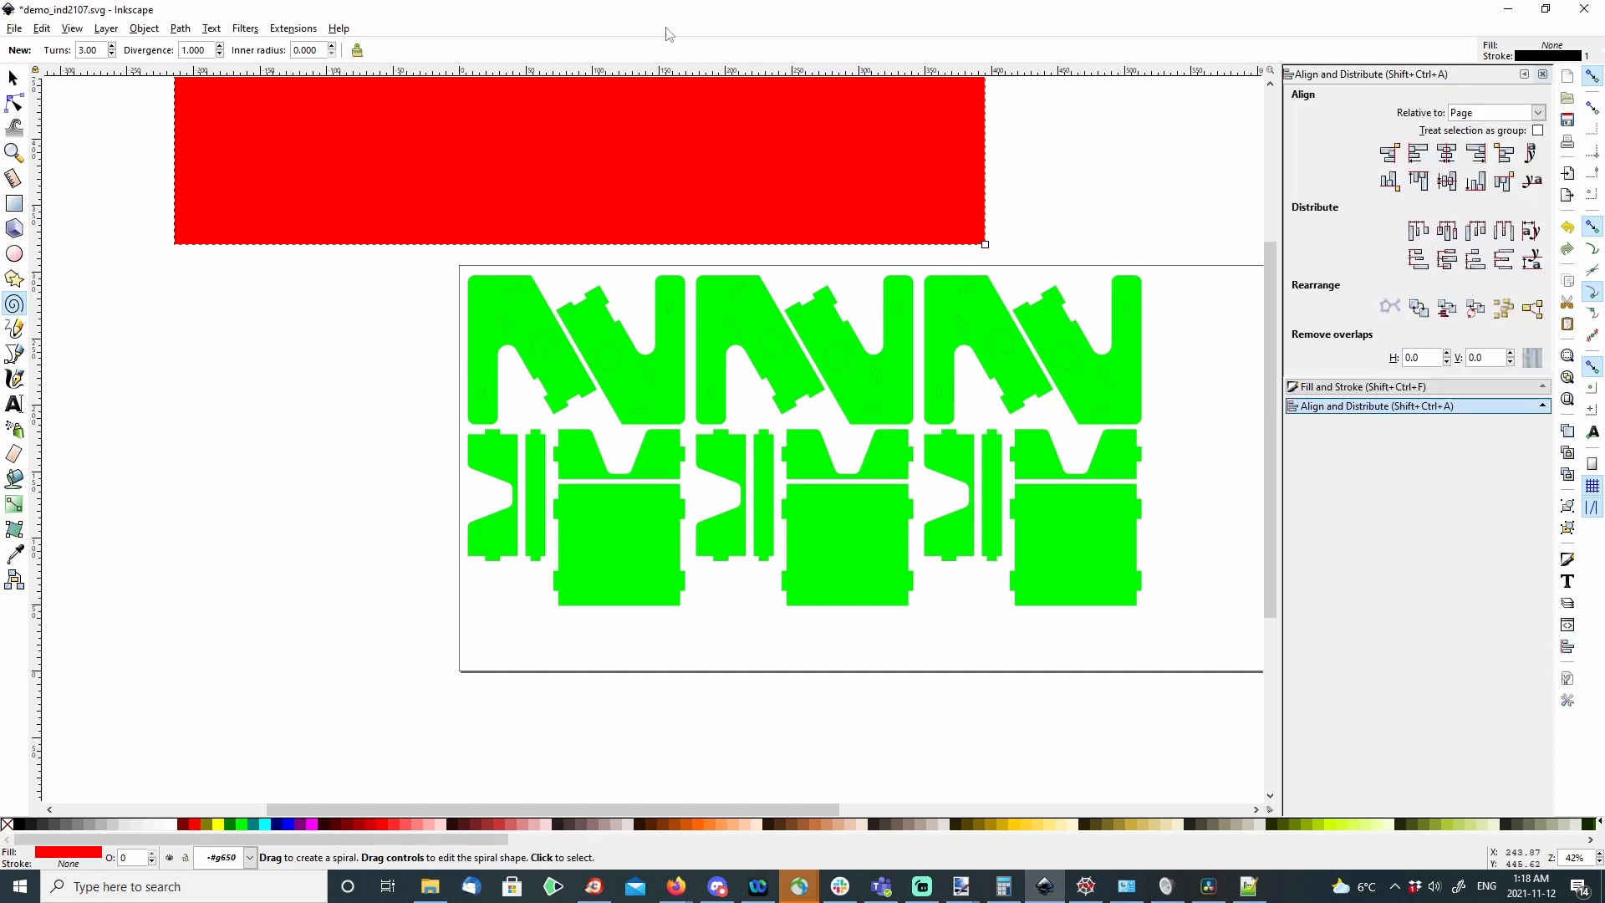
{"action": "left_click", "coordinate": [144, 29]}
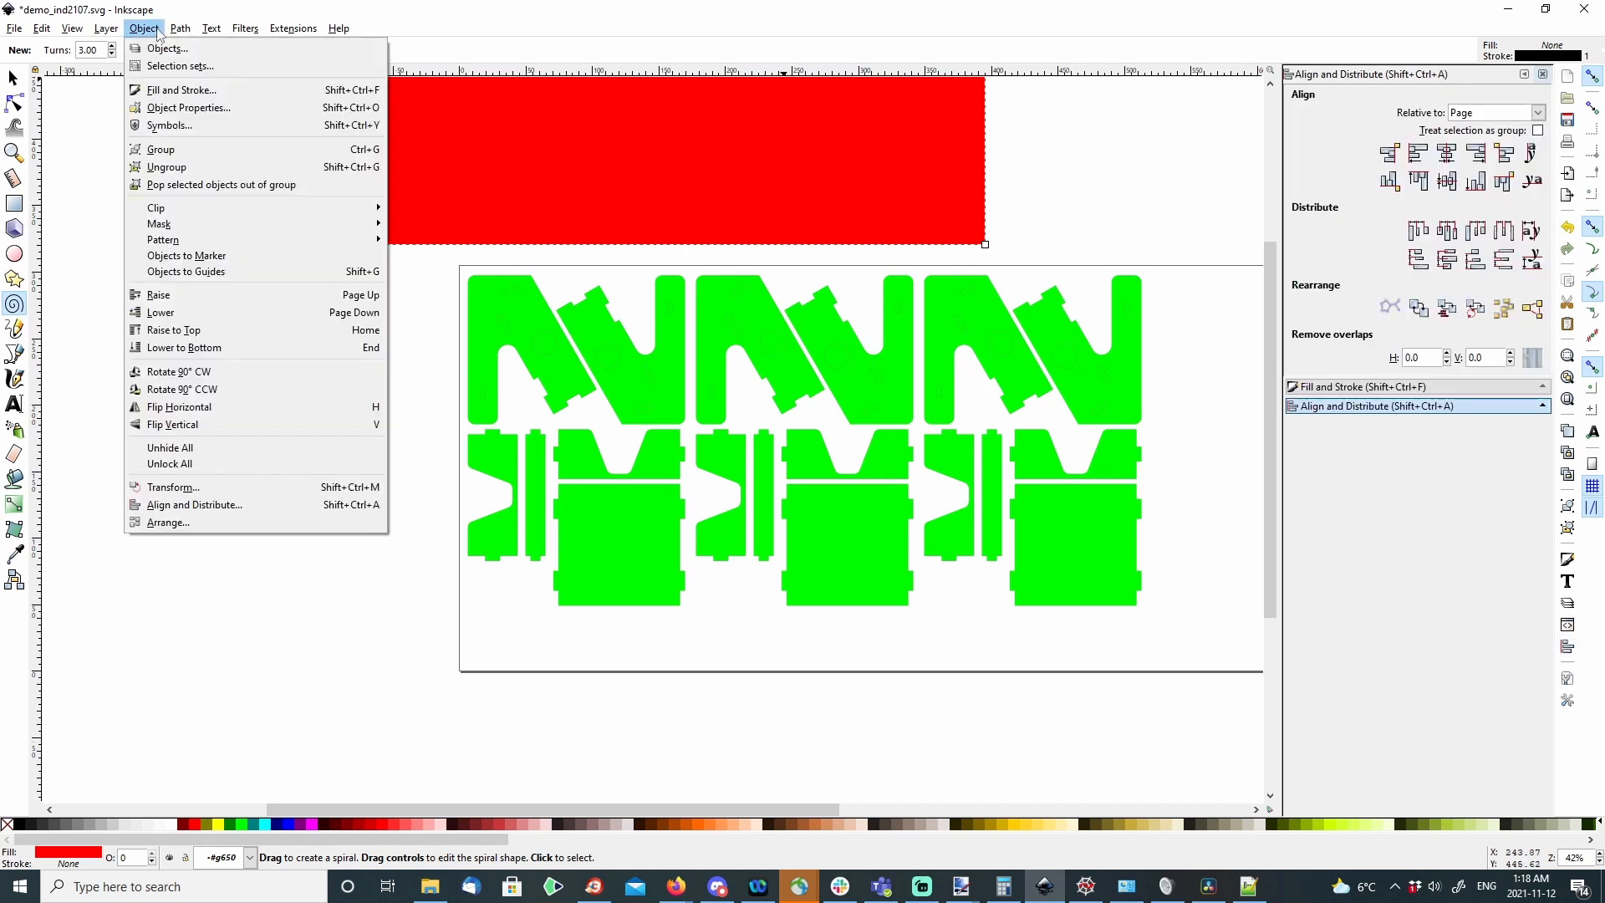
{"action": "left_click", "coordinate": [263, 503]}
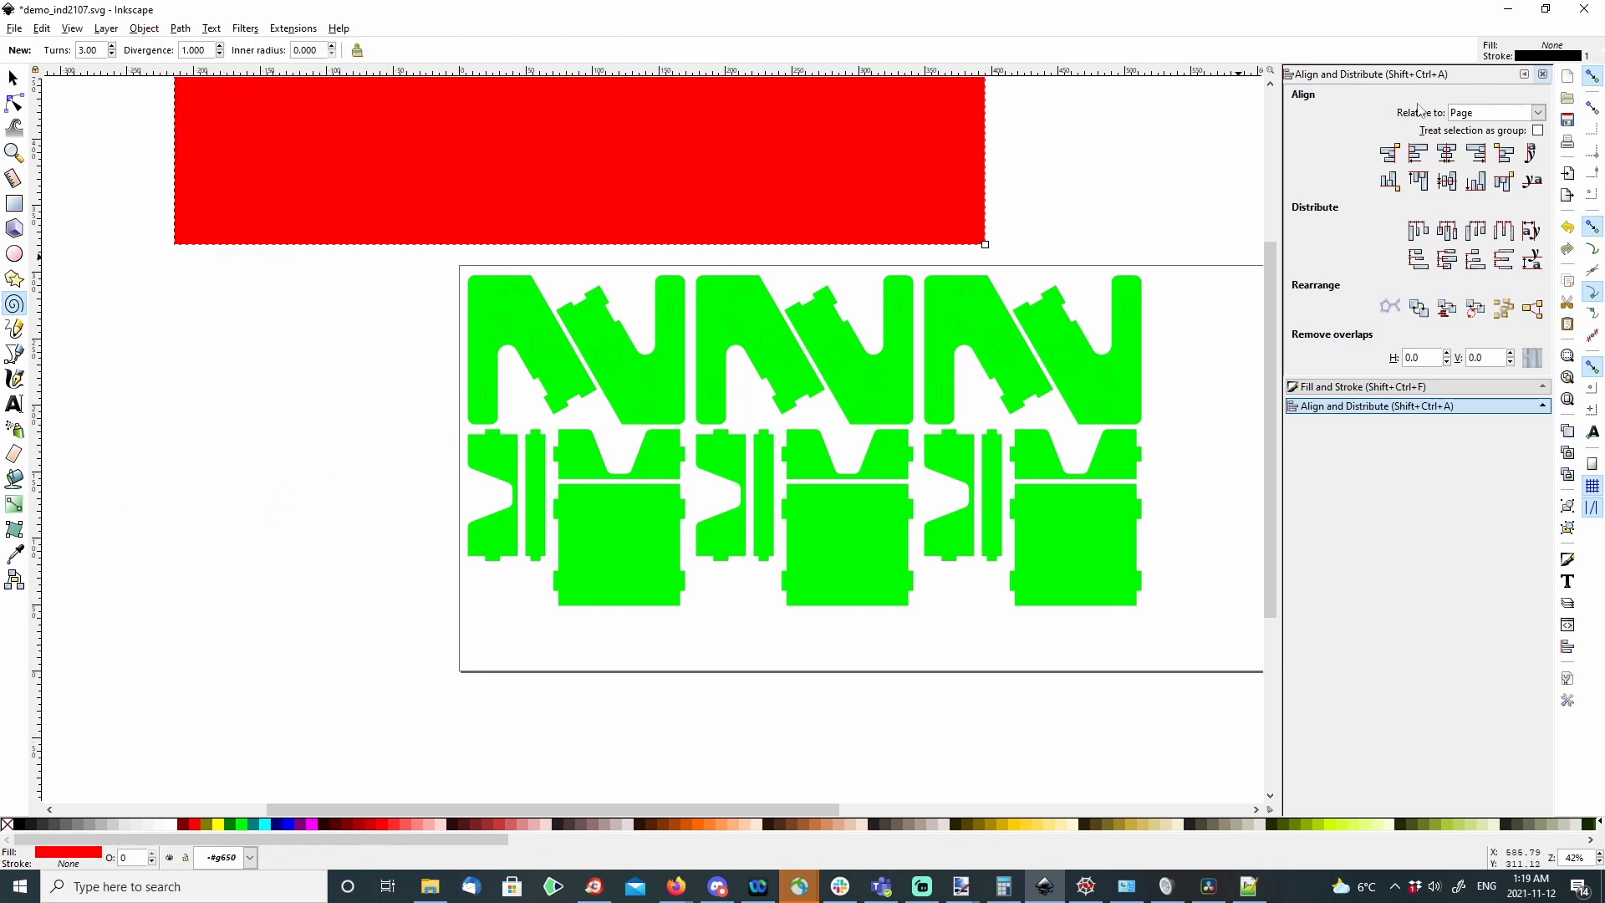
{"action": "left_click", "coordinate": [1487, 115]}
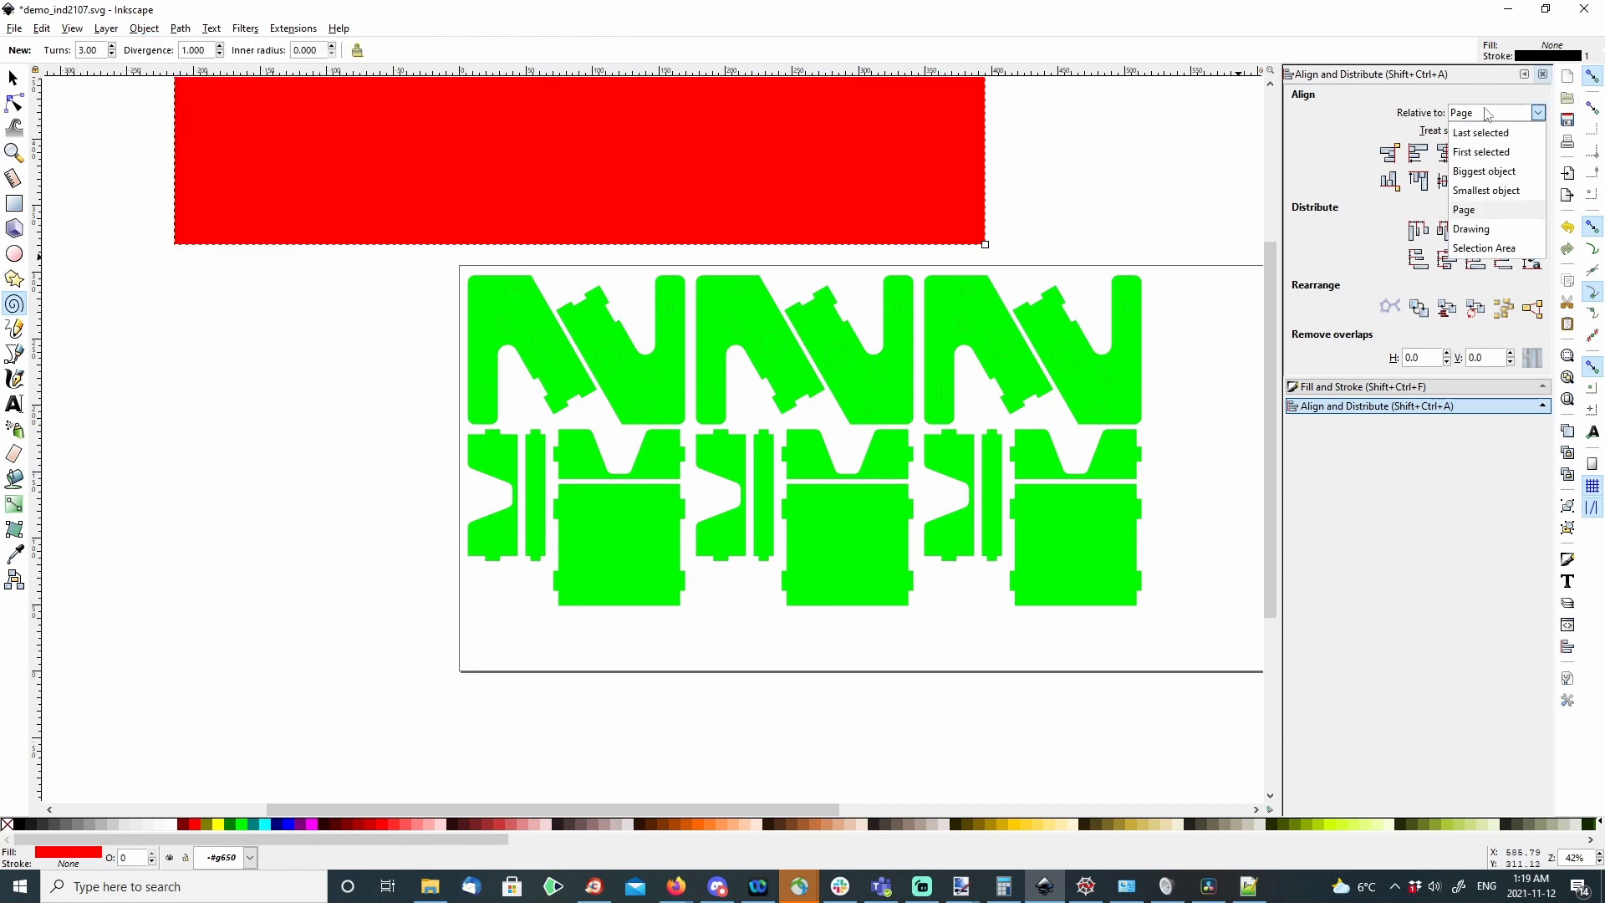
{"action": "left_click", "coordinate": [1491, 213]}
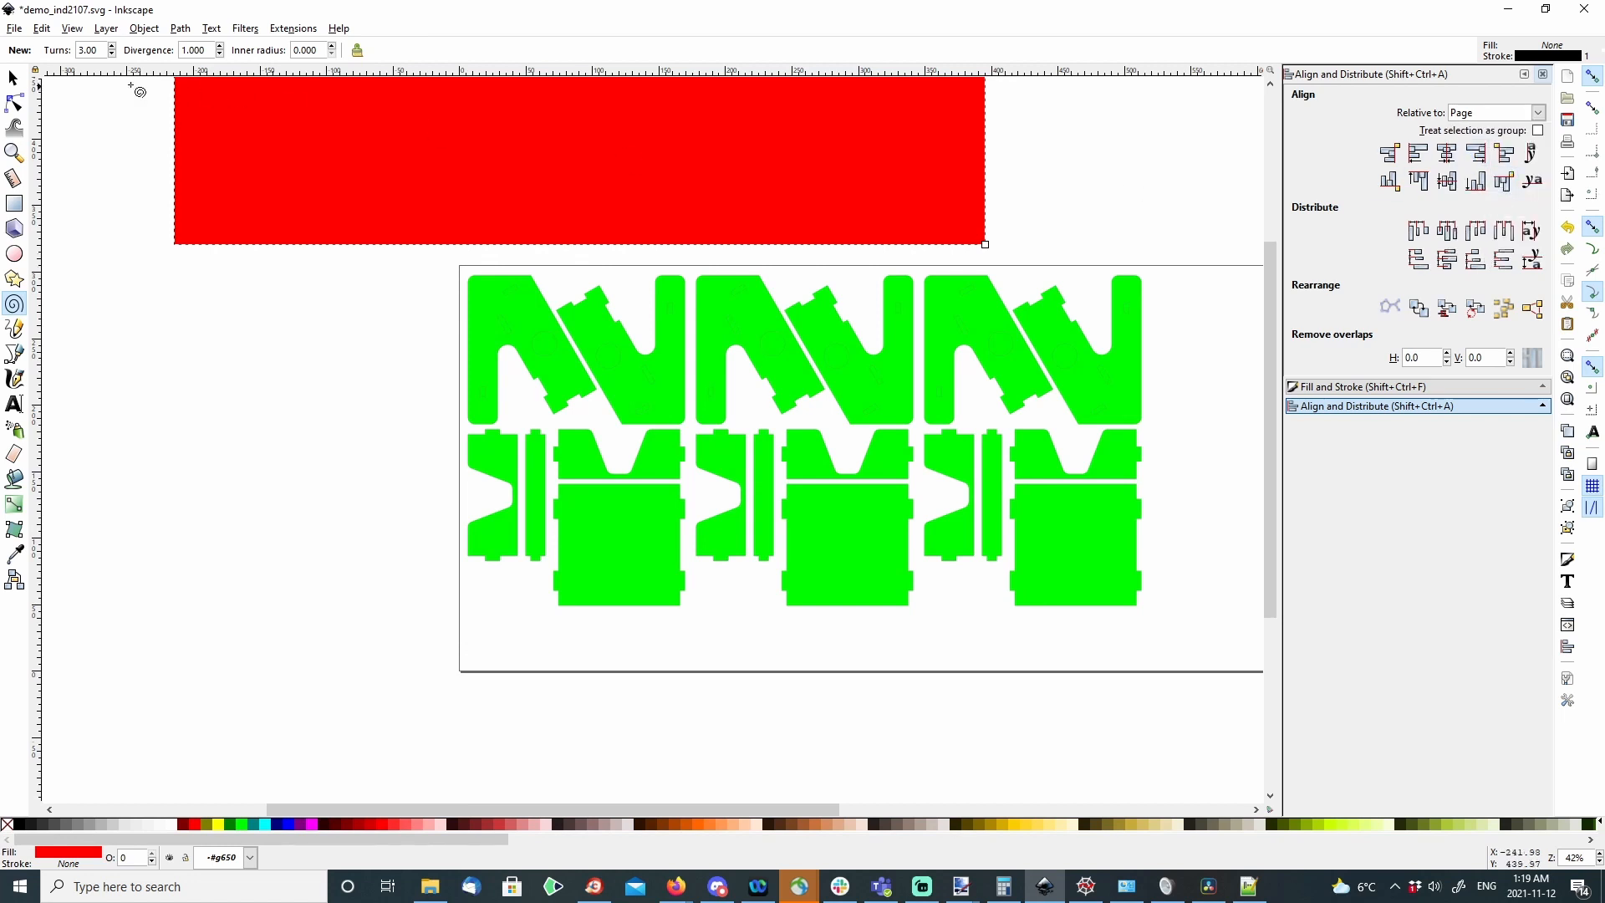
{"action": "left_click", "coordinate": [12, 77]}
{"action": "left_click", "coordinate": [405, 153]}
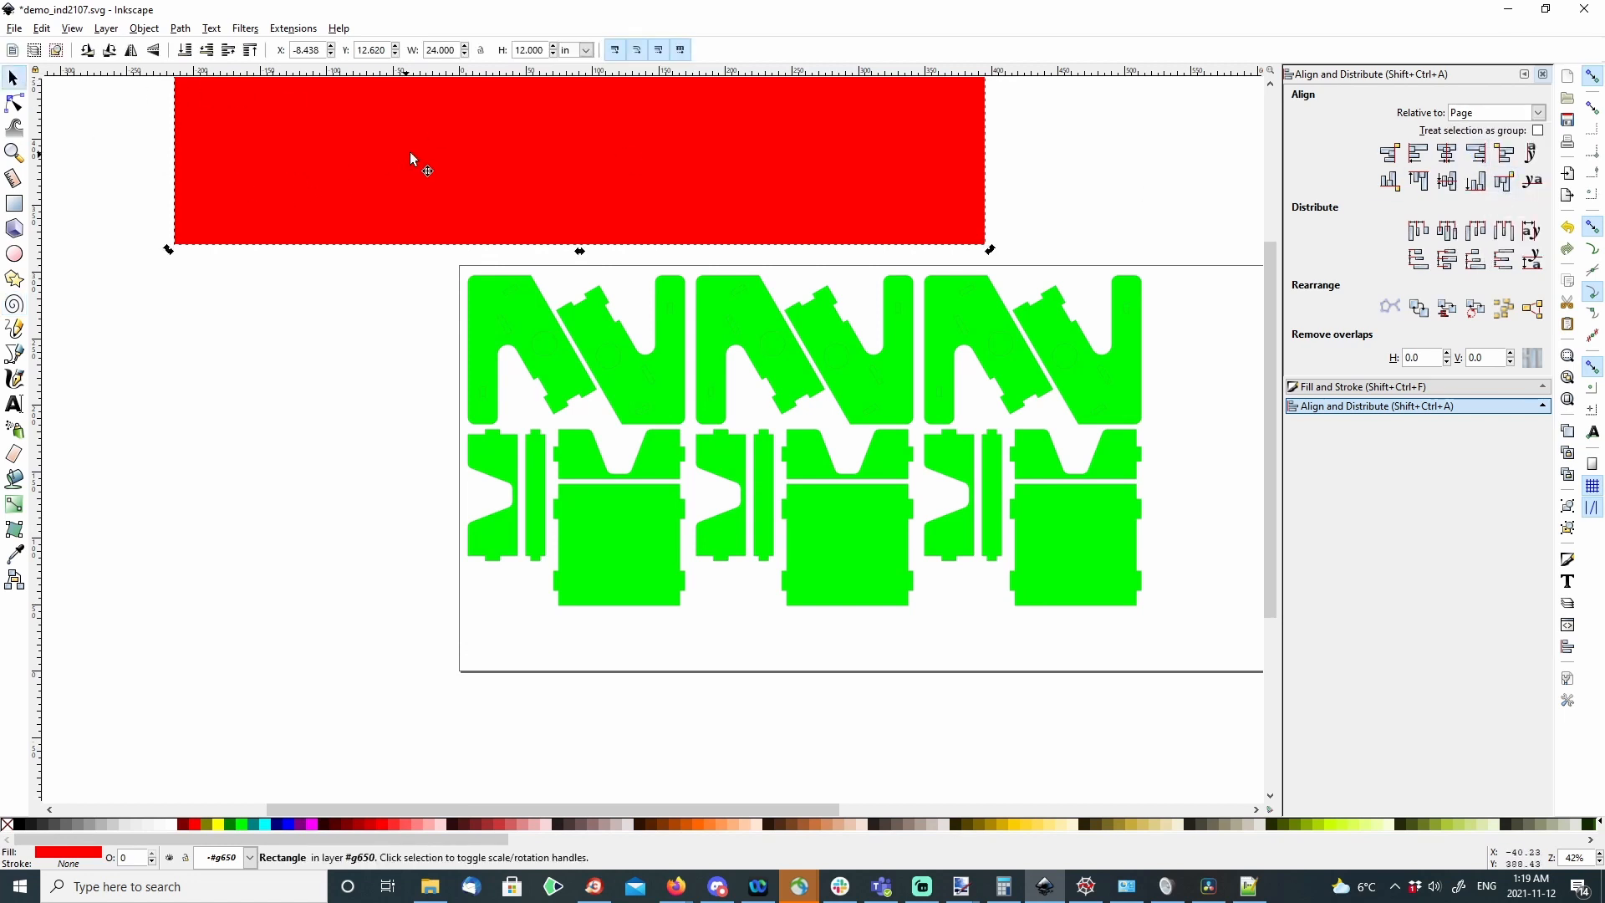
{"action": "left_click", "coordinate": [1452, 152]}
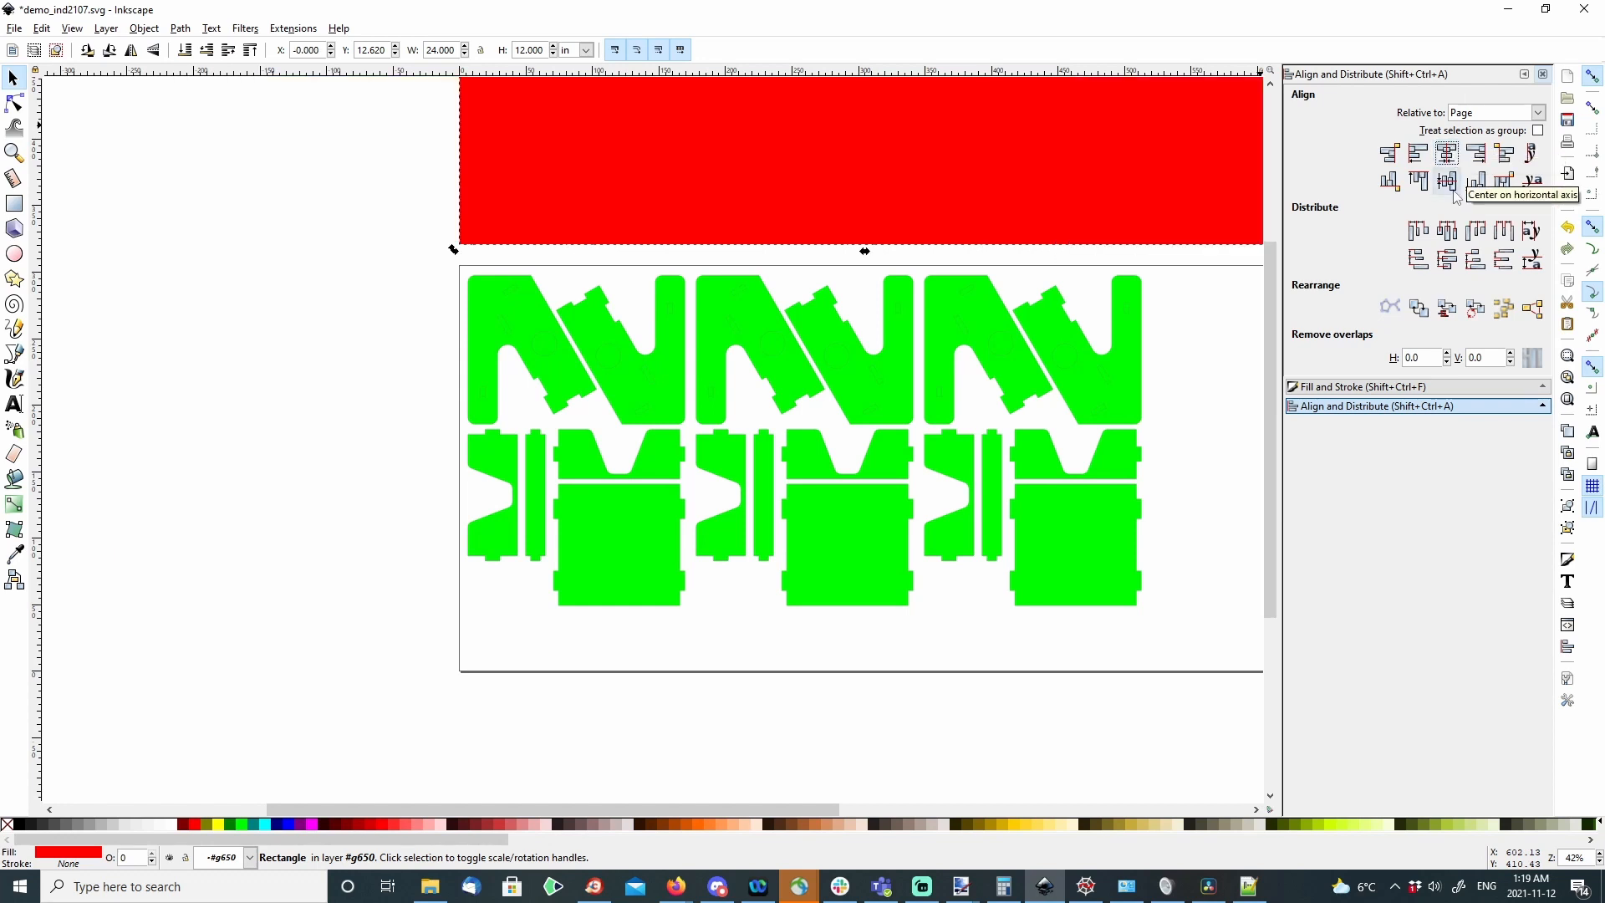
{"action": "left_click", "coordinate": [1447, 181]}
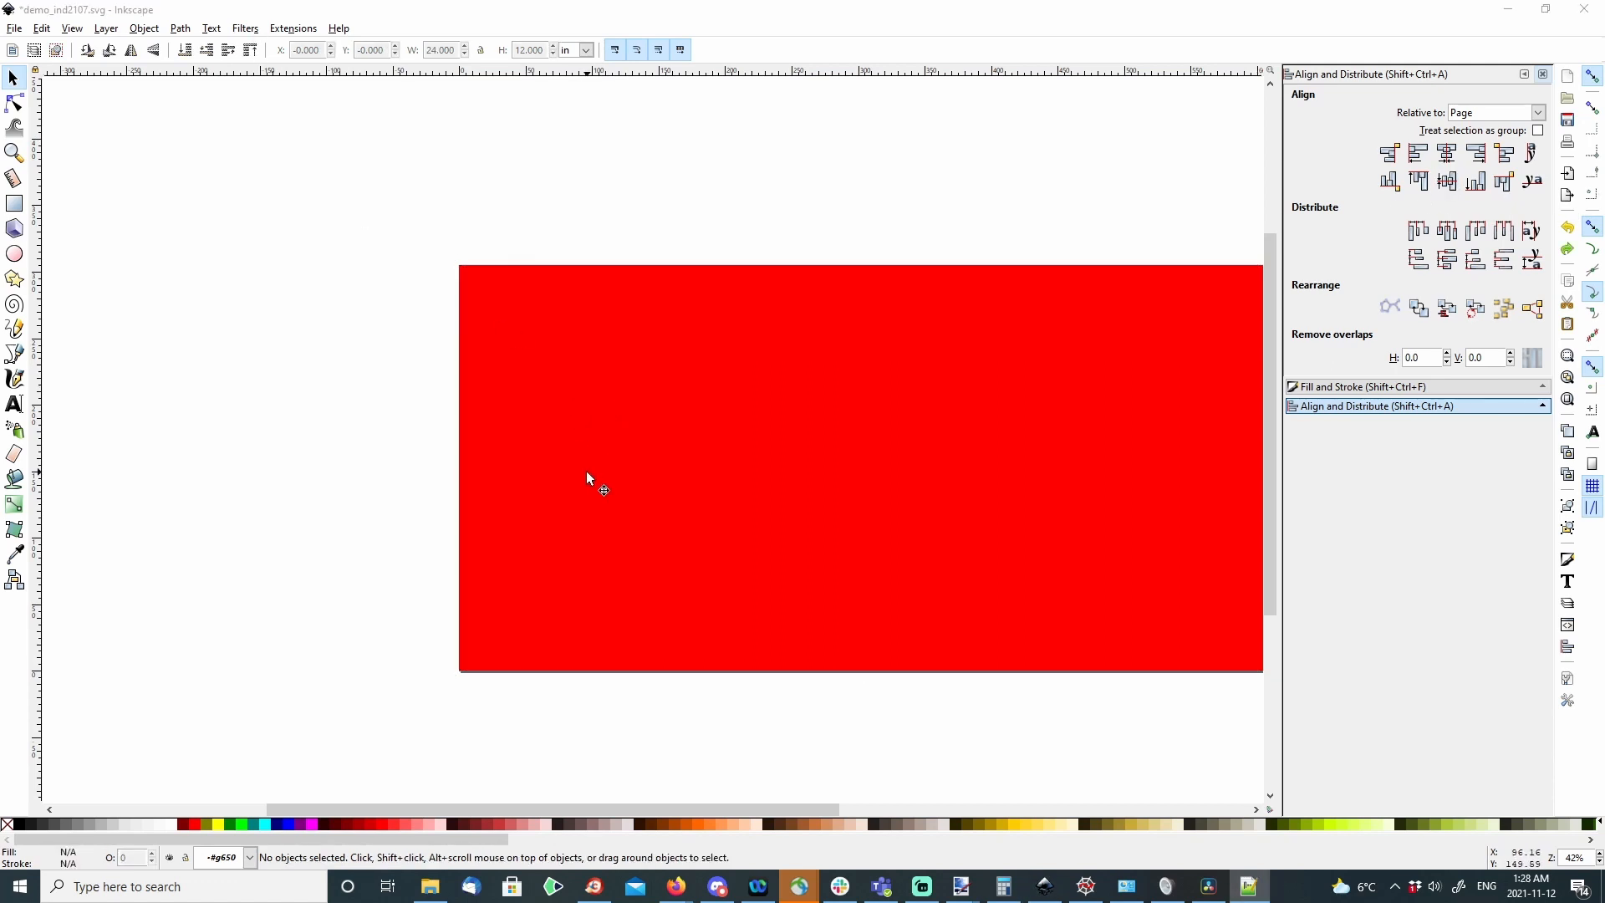
Step: Lower the red rectangle behind all the green parts
{"action": "left_click", "coordinate": [581, 627]}
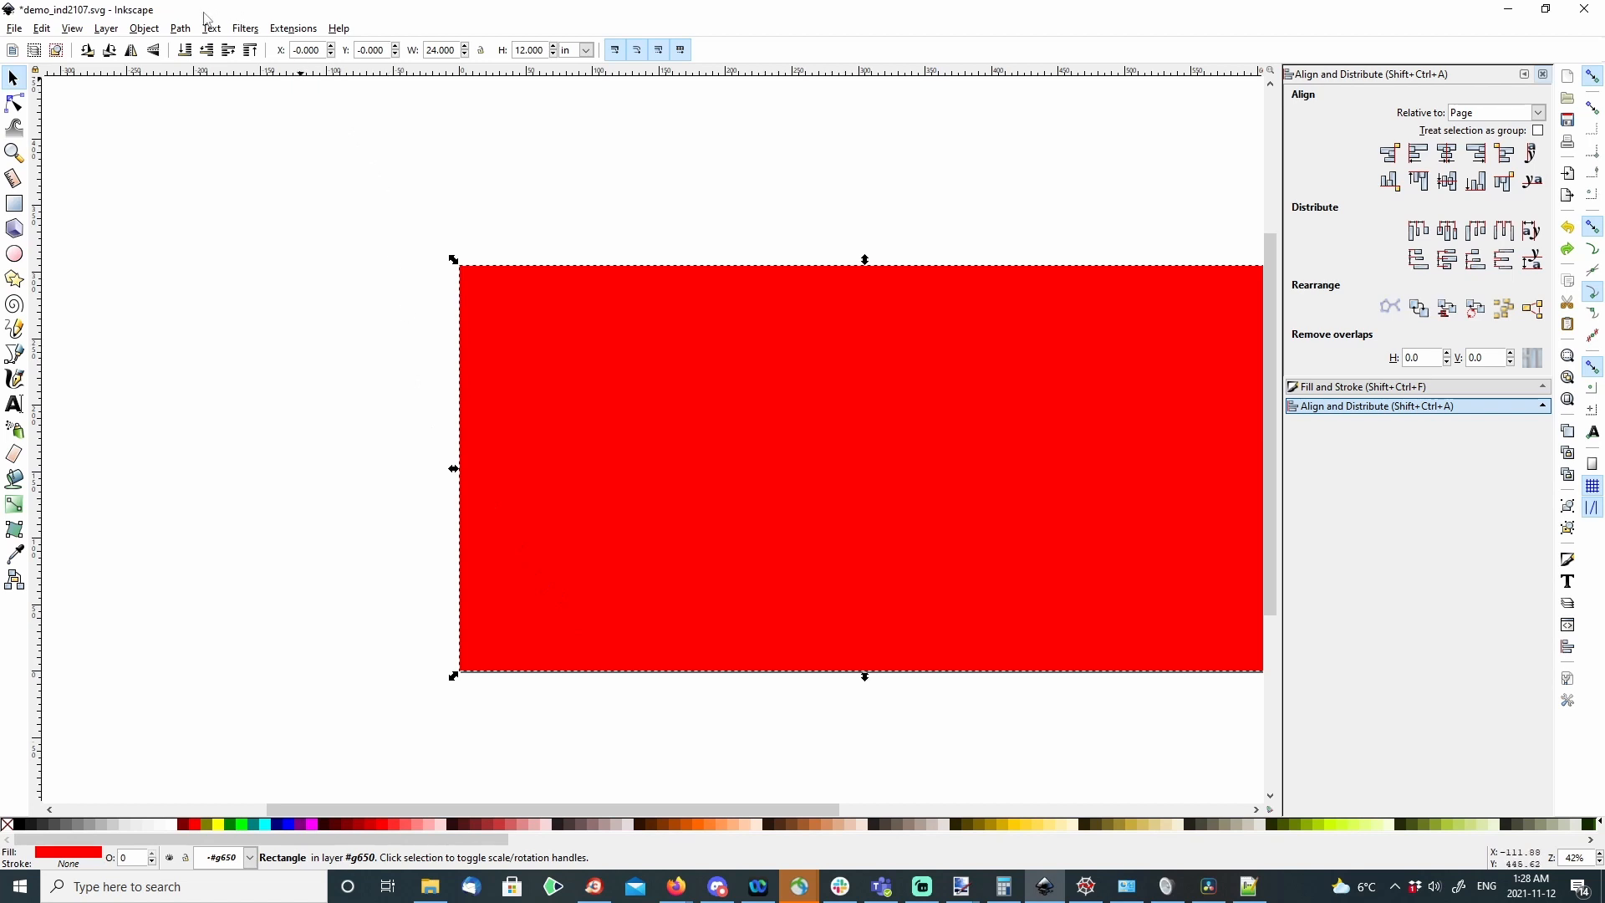
{"action": "key", "text": "End"}
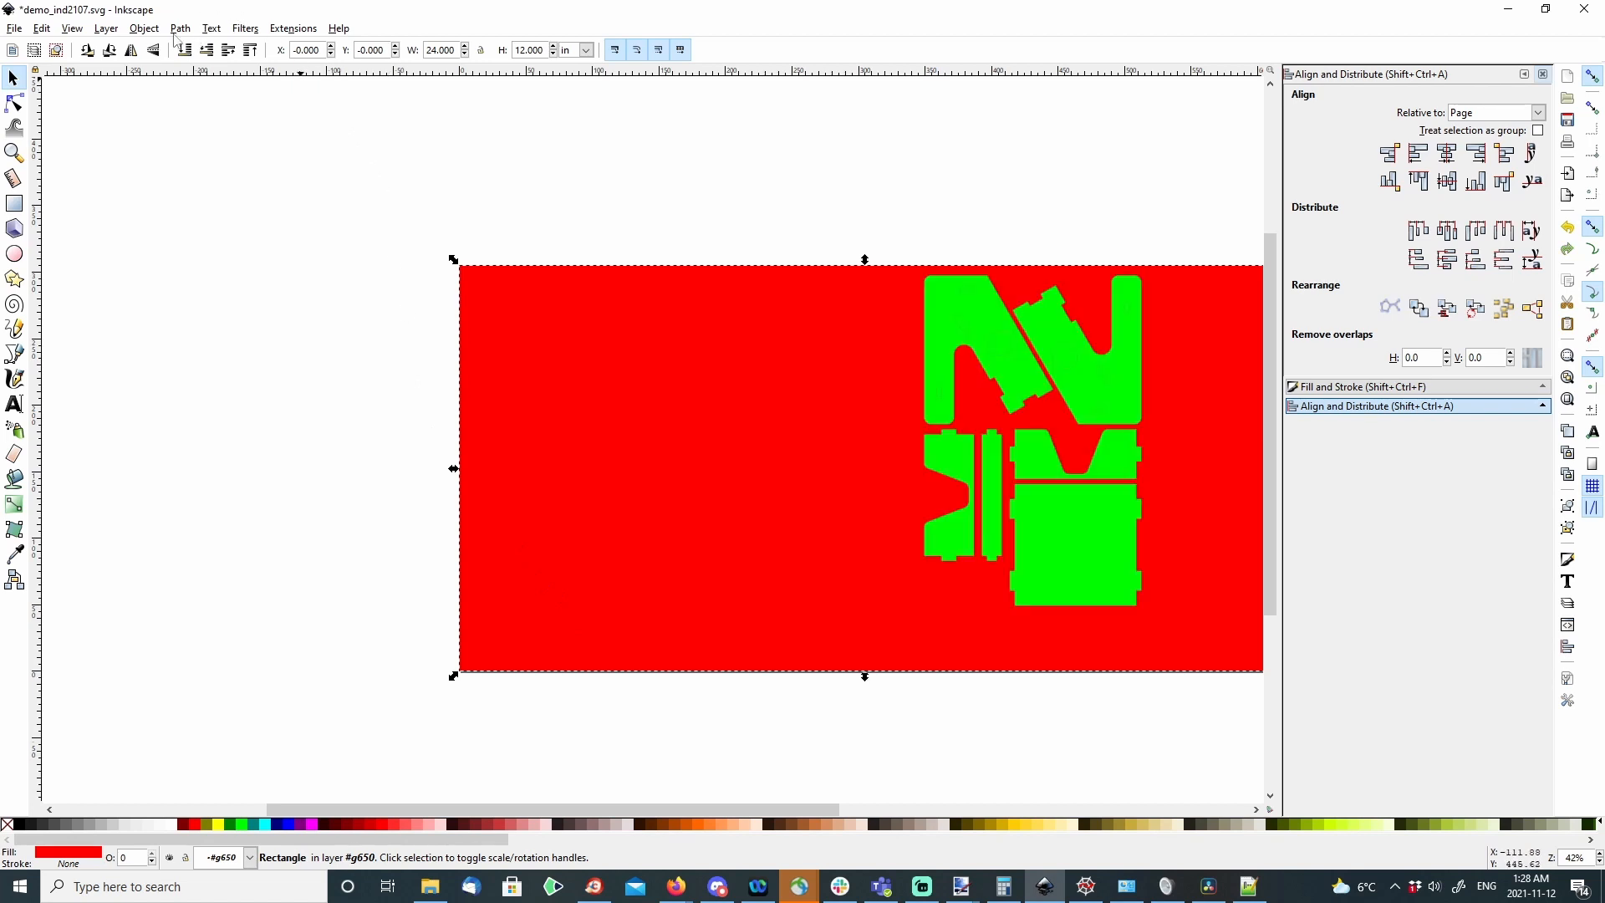
{"action": "left_click", "coordinate": [146, 30]}
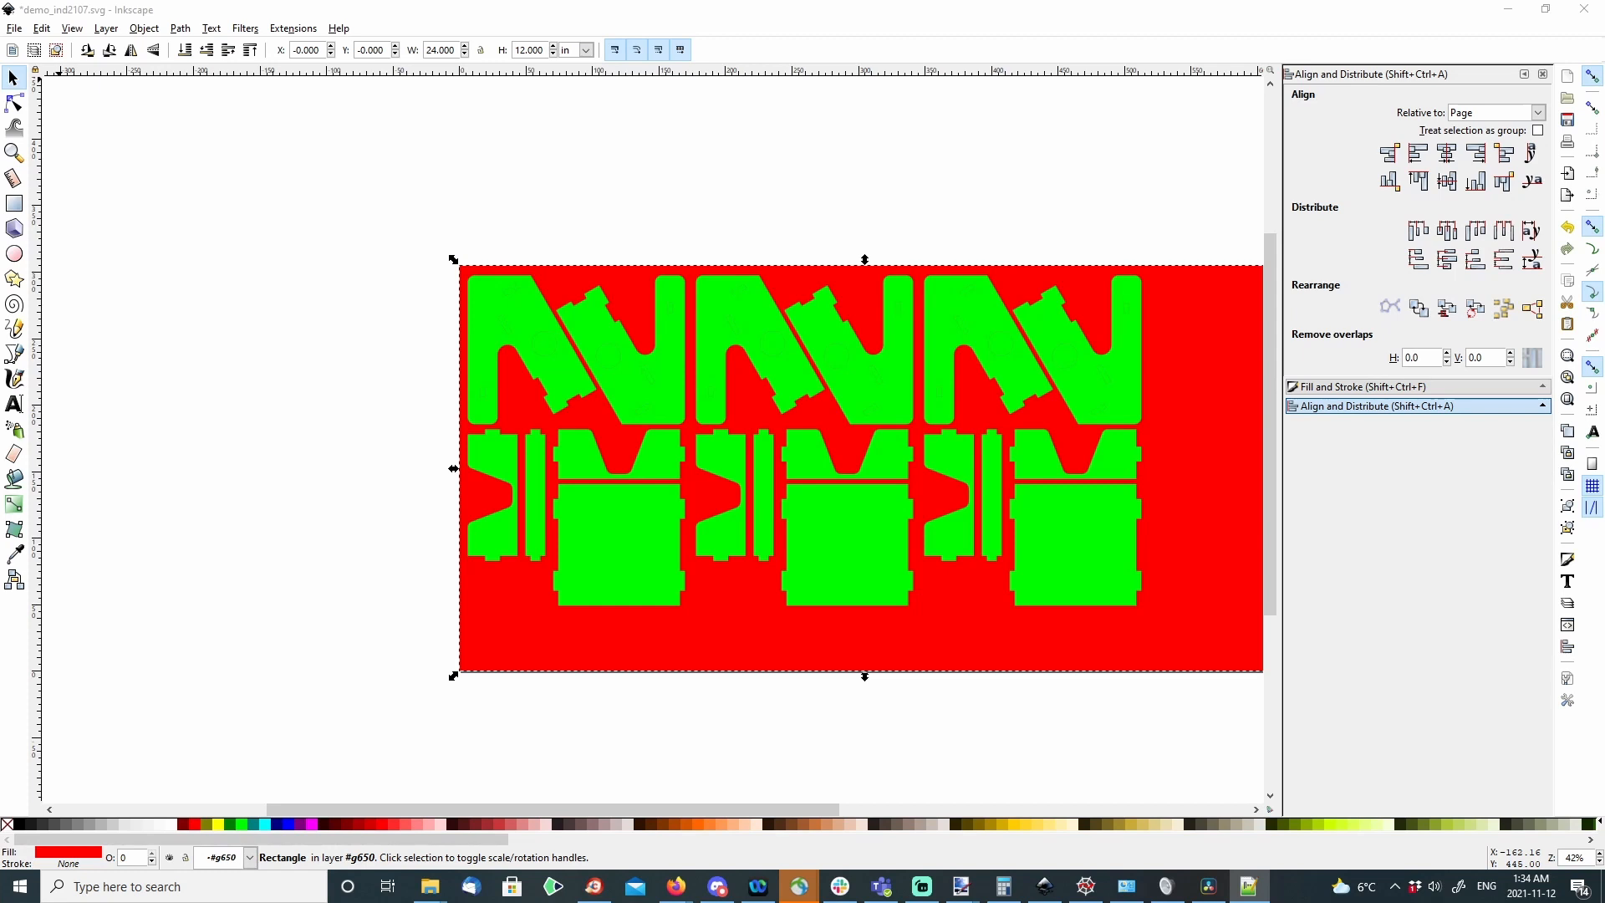
Step: Export the full page as a PNG named demo_ind2107_2.png in the temporaire folder
{"action": "left_click", "coordinate": [14, 28]}
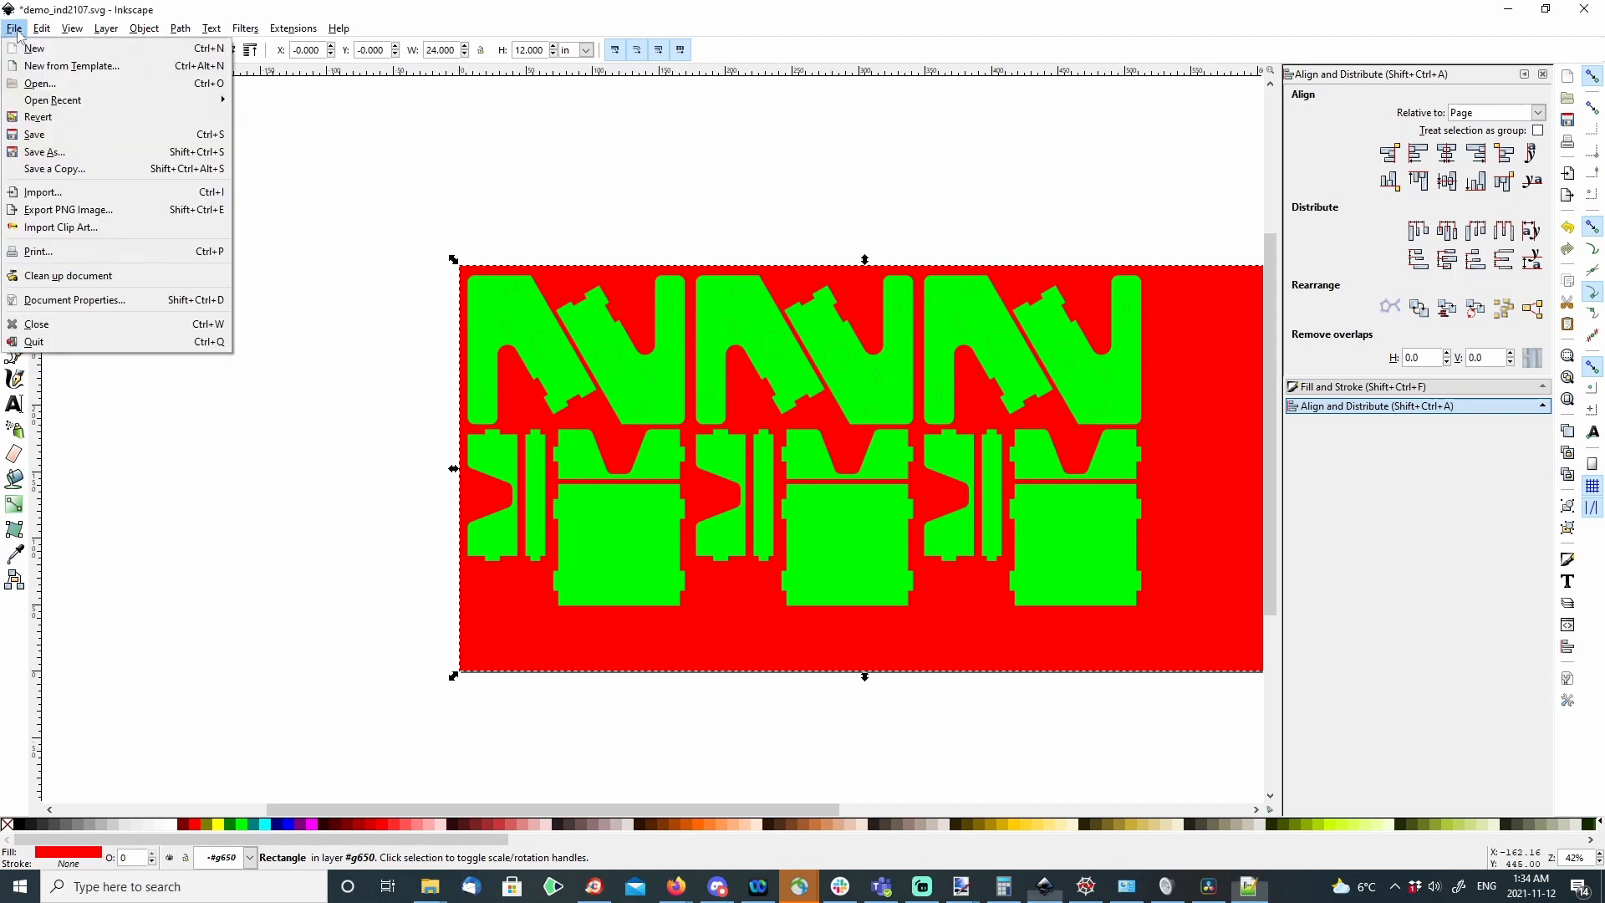
{"action": "left_click", "coordinate": [102, 211]}
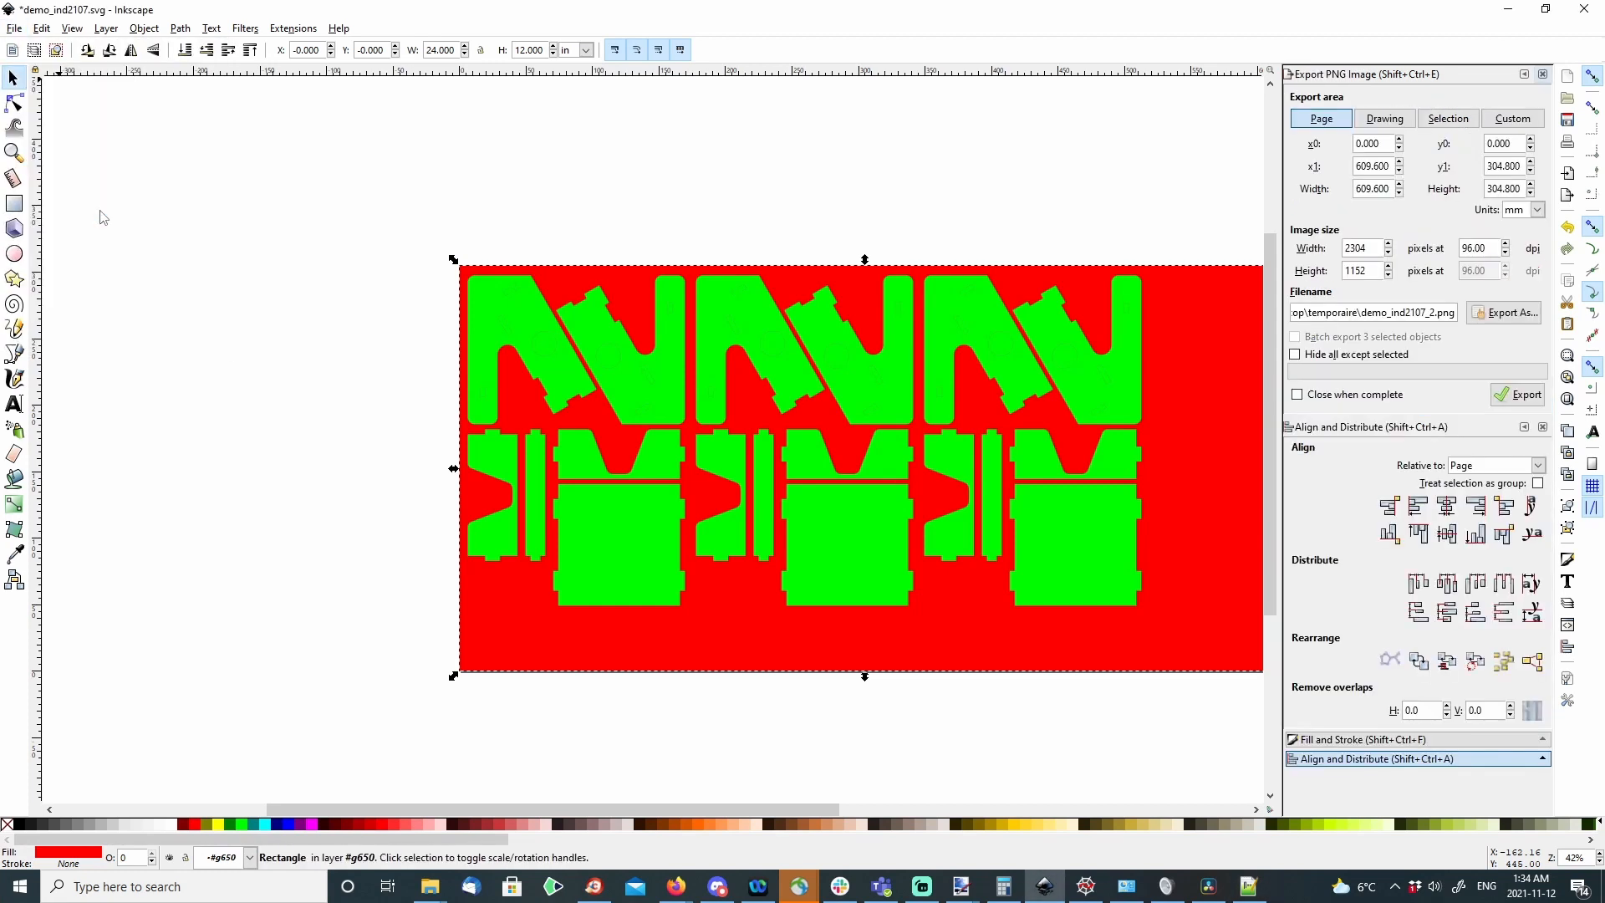
{"action": "left_click", "coordinate": [1321, 122]}
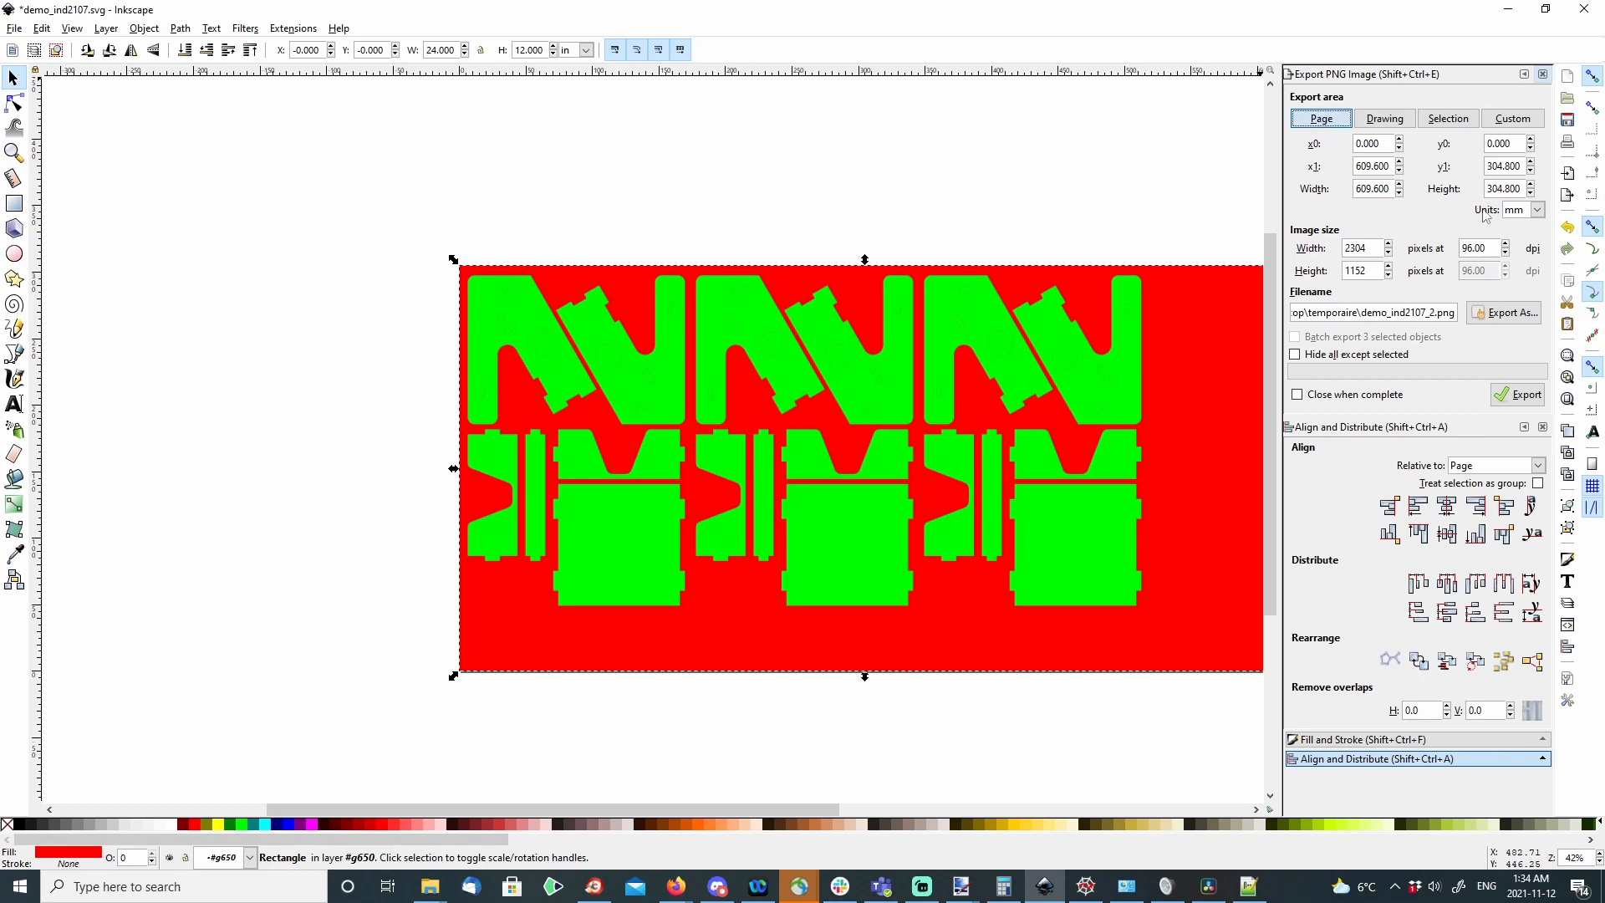
{"action": "left_click", "coordinate": [1500, 318]}
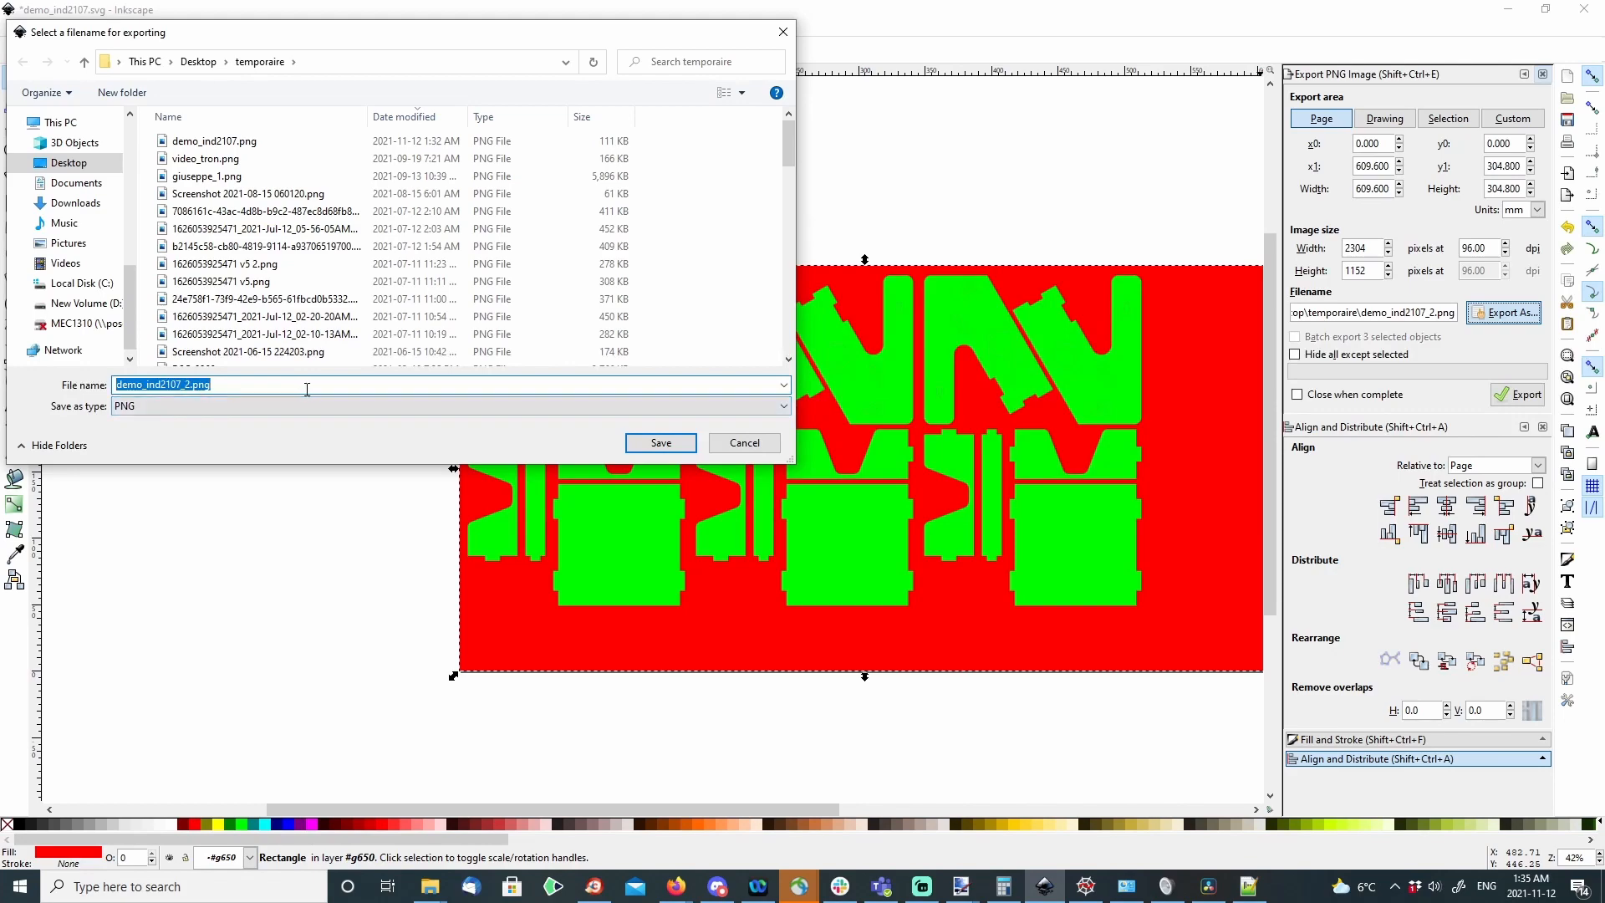
{"action": "left_click", "coordinate": [674, 444]}
{"action": "left_click", "coordinate": [1536, 401]}
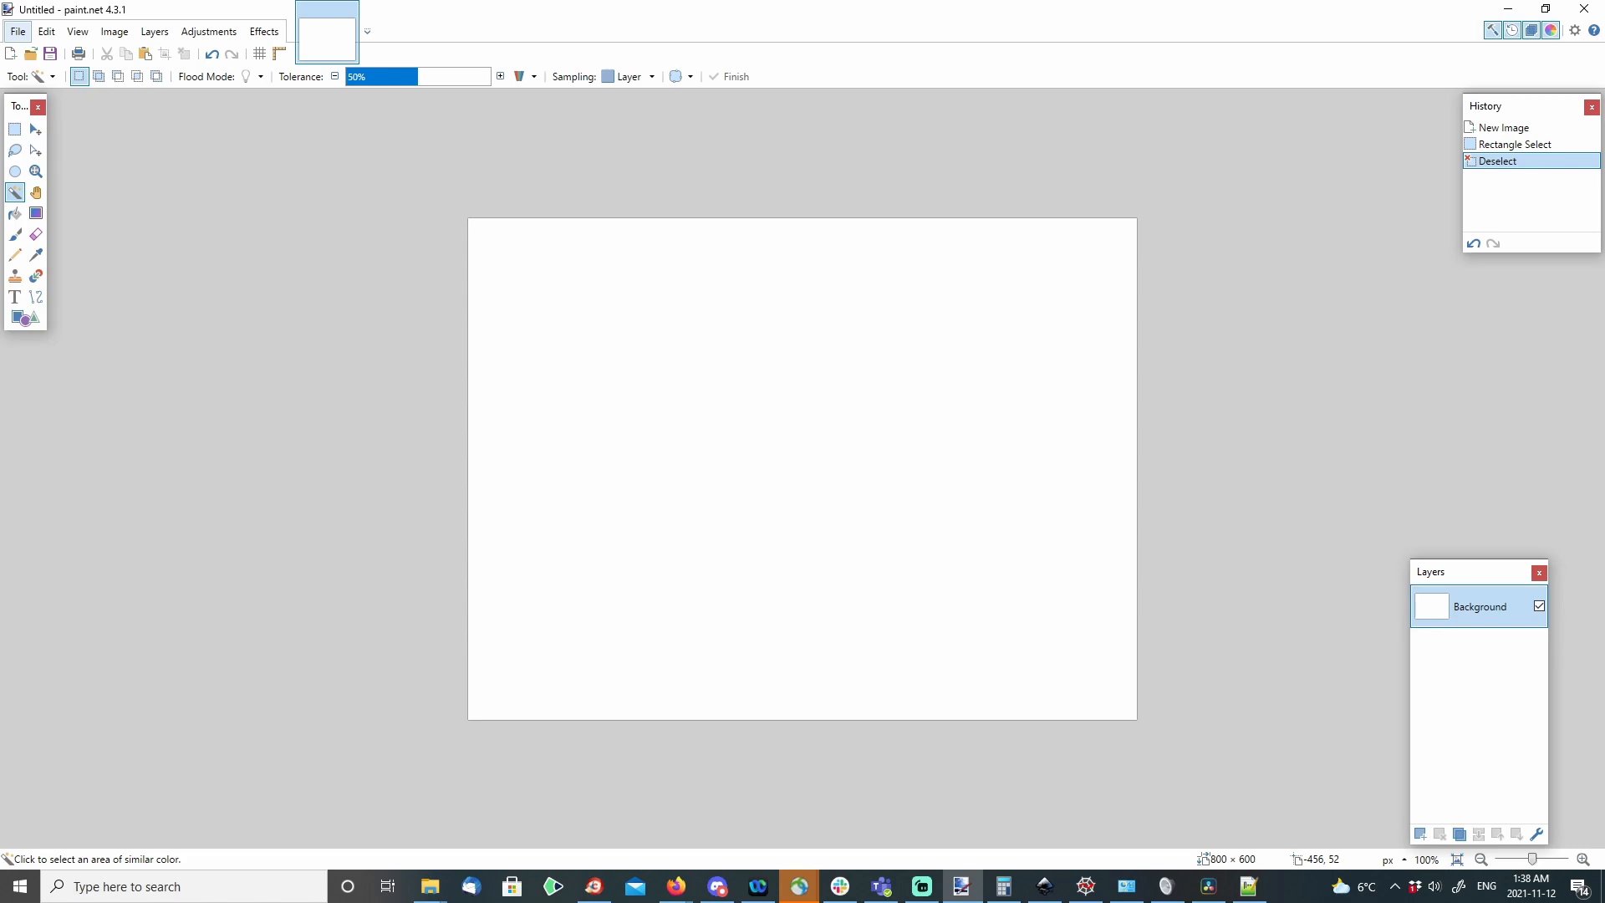
Step: Switch to paint.net and open demo_ind2107_2.png from the temporaire folder as its own image
{"action": "left_click_drag", "start_coordinate": [0, 226], "coordinate": [646, 403]}
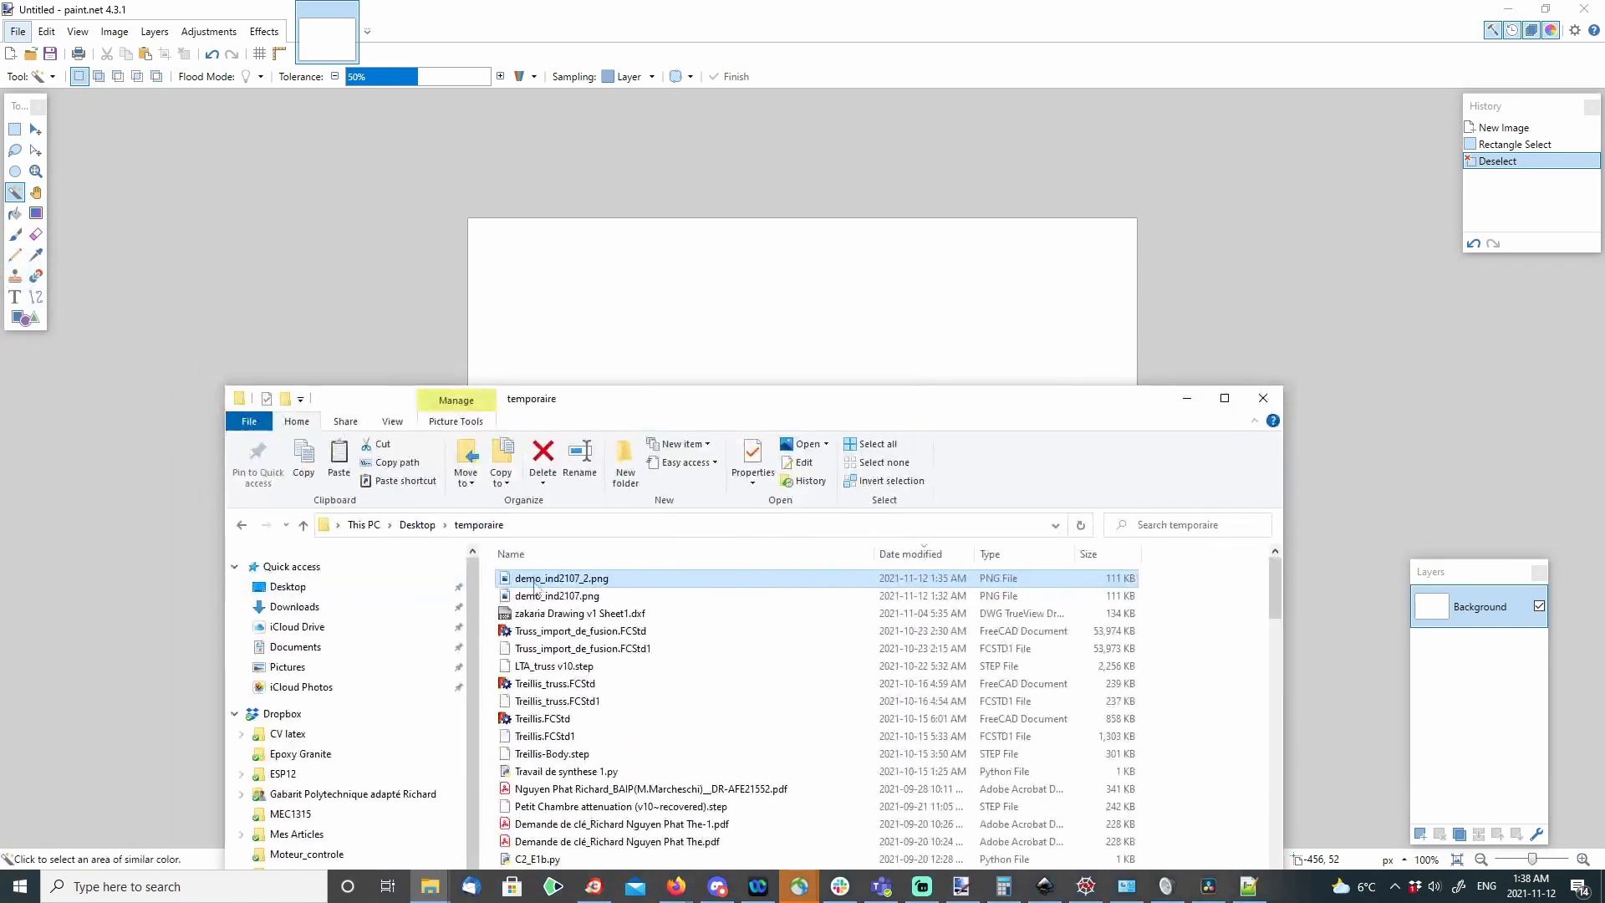
{"action": "left_click_drag", "start_coordinate": [542, 585], "coordinate": [663, 347]}
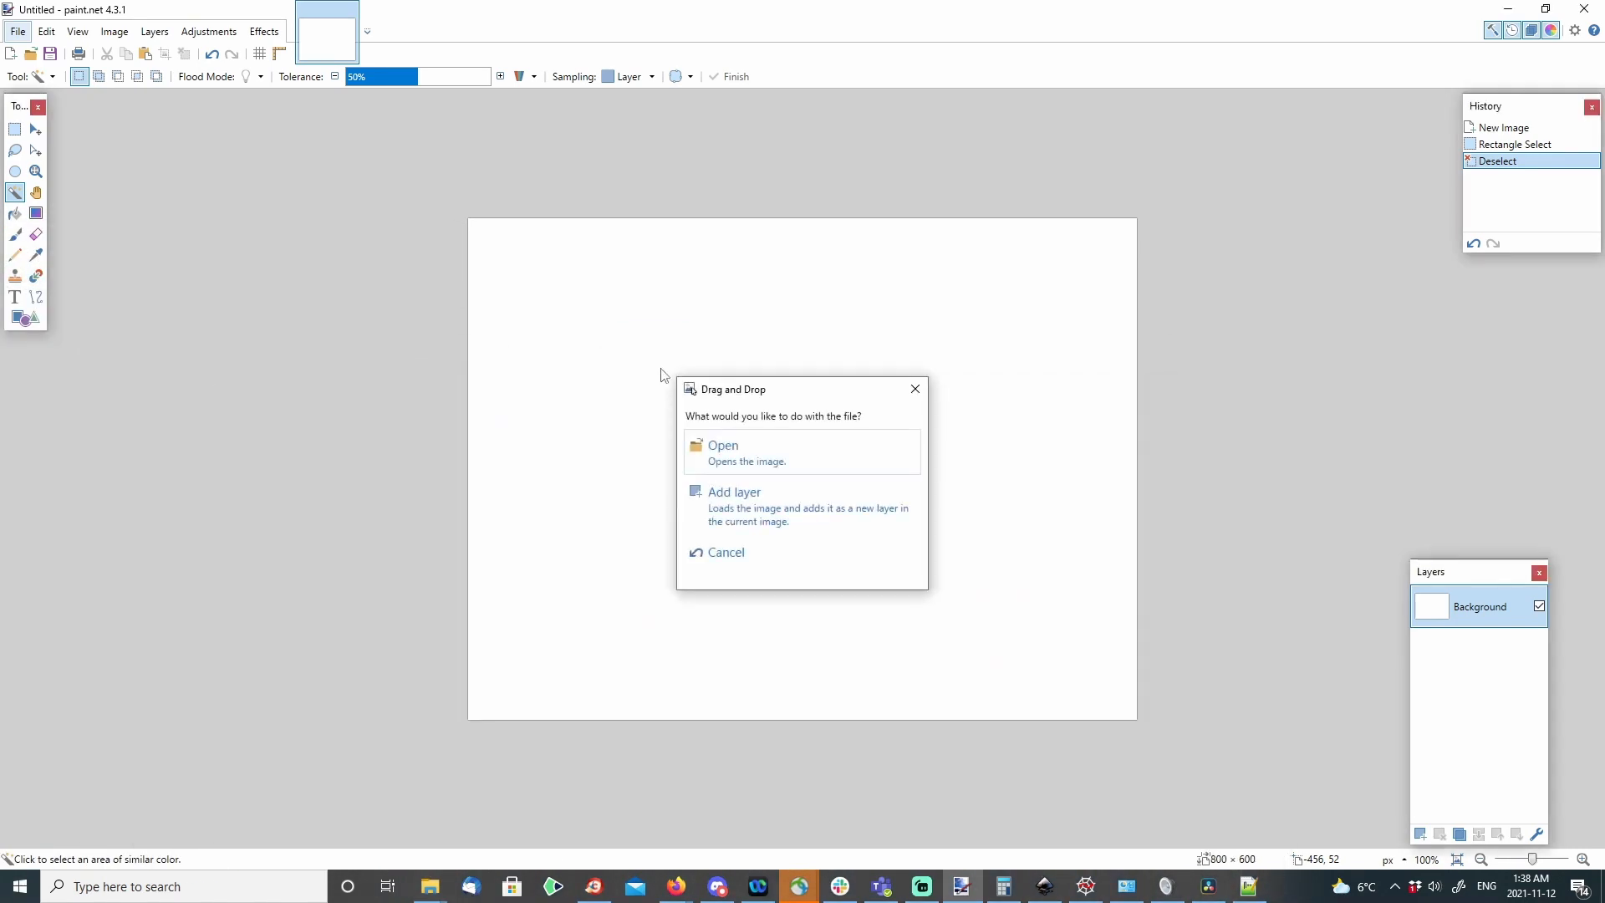
{"action": "left_click", "coordinate": [817, 455]}
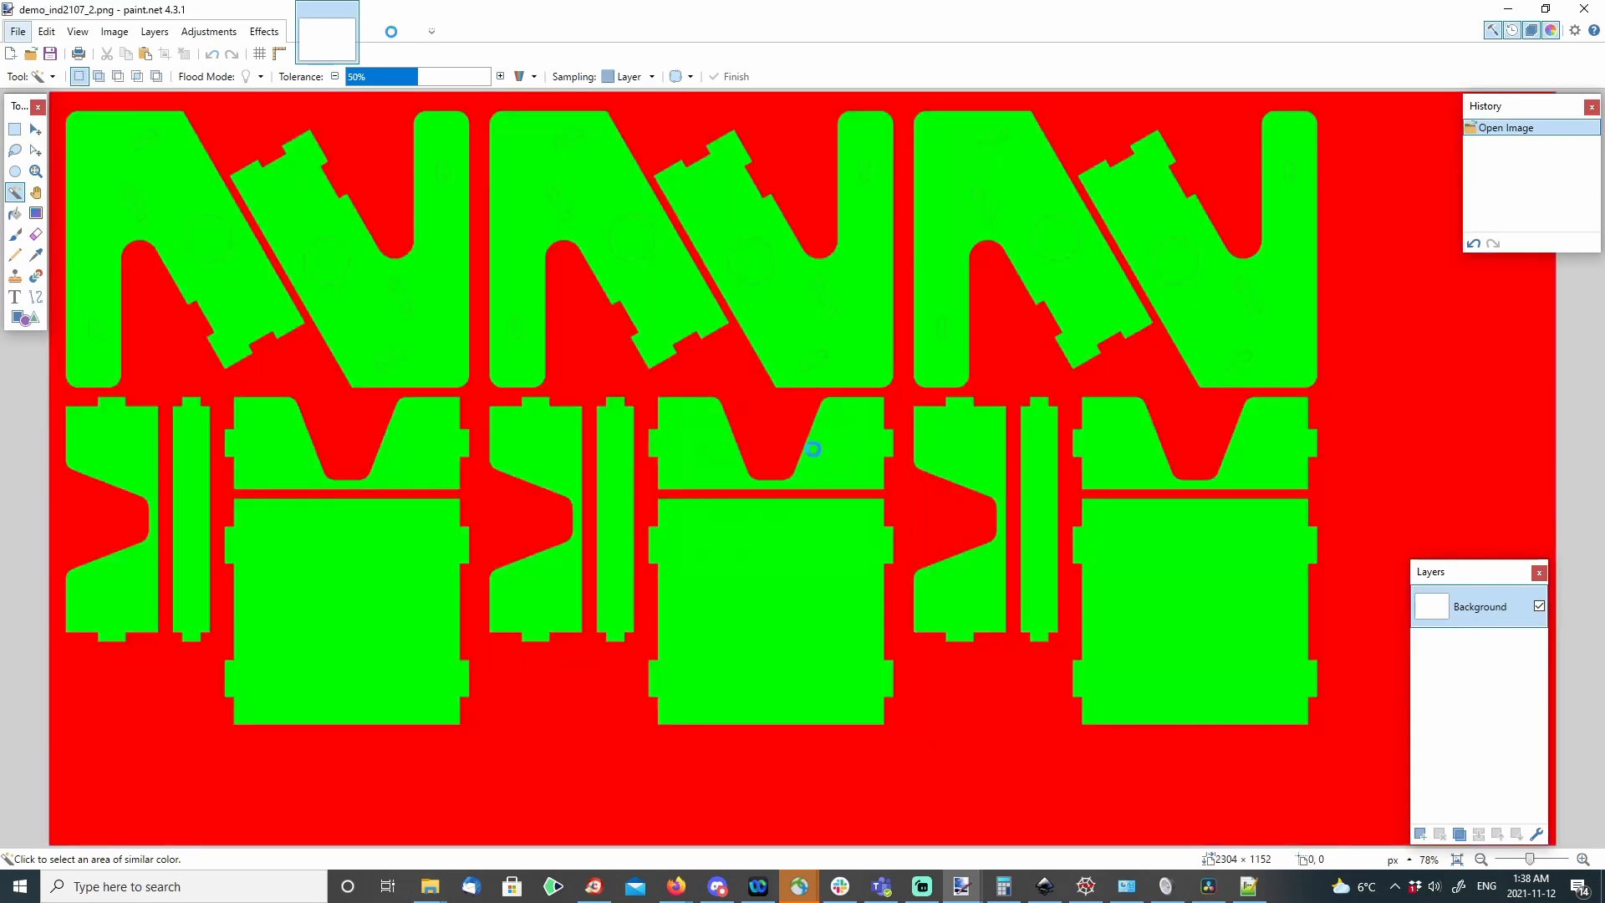
Step: Measure the pixel areas of the red background, the whole image and the green parts by selecting each in turn
{"action": "left_click", "coordinate": [16, 193]}
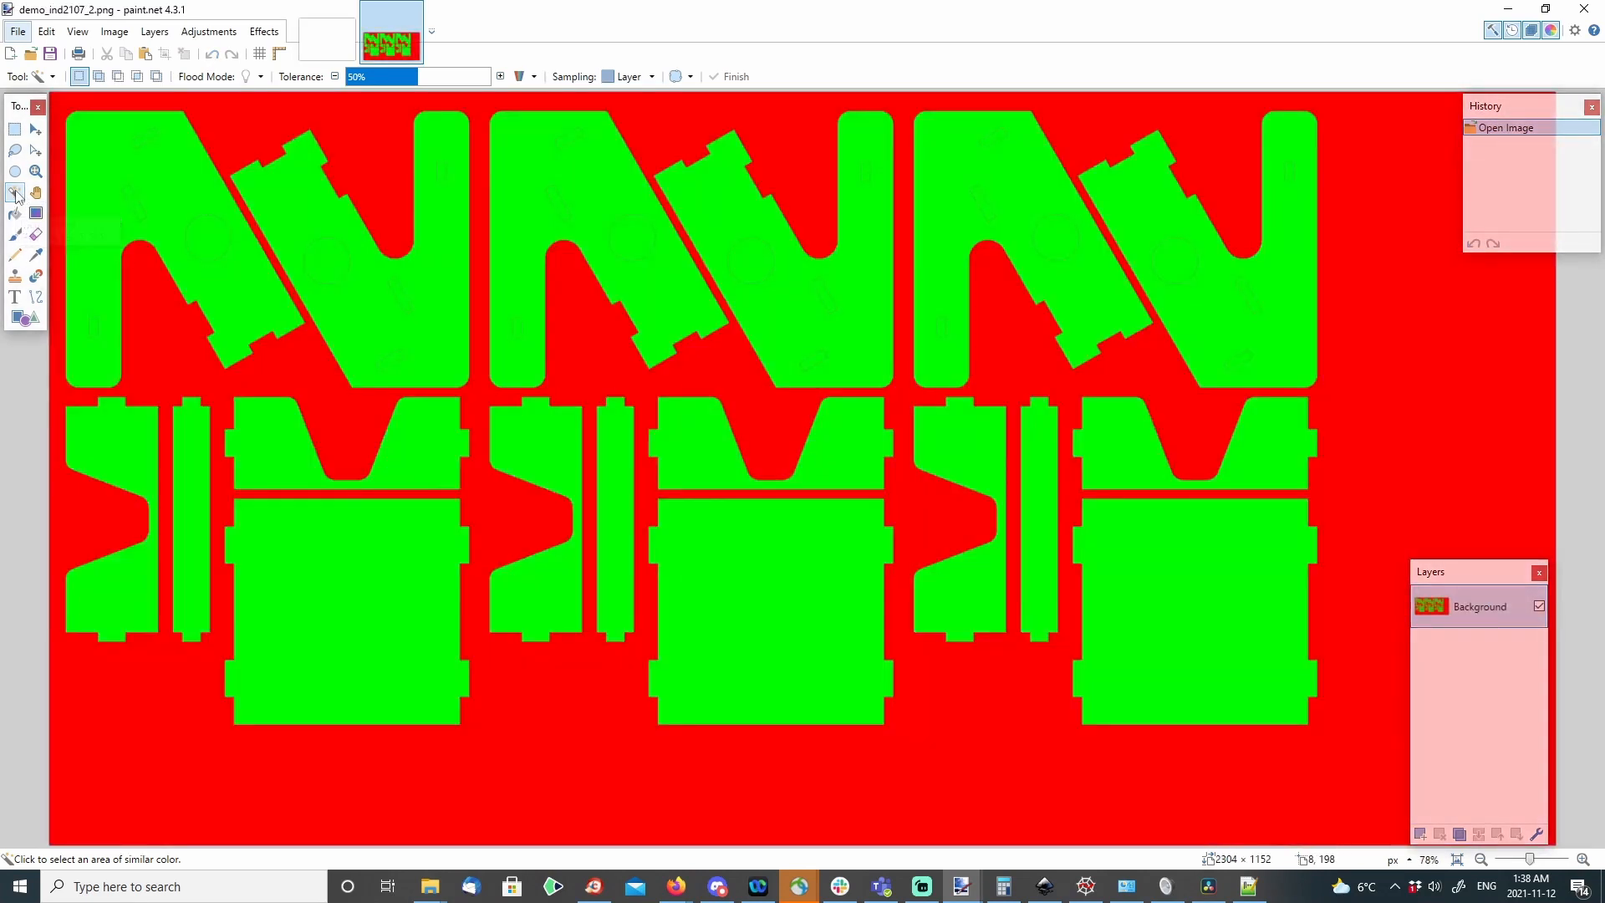
{"action": "left_click", "coordinate": [194, 800]}
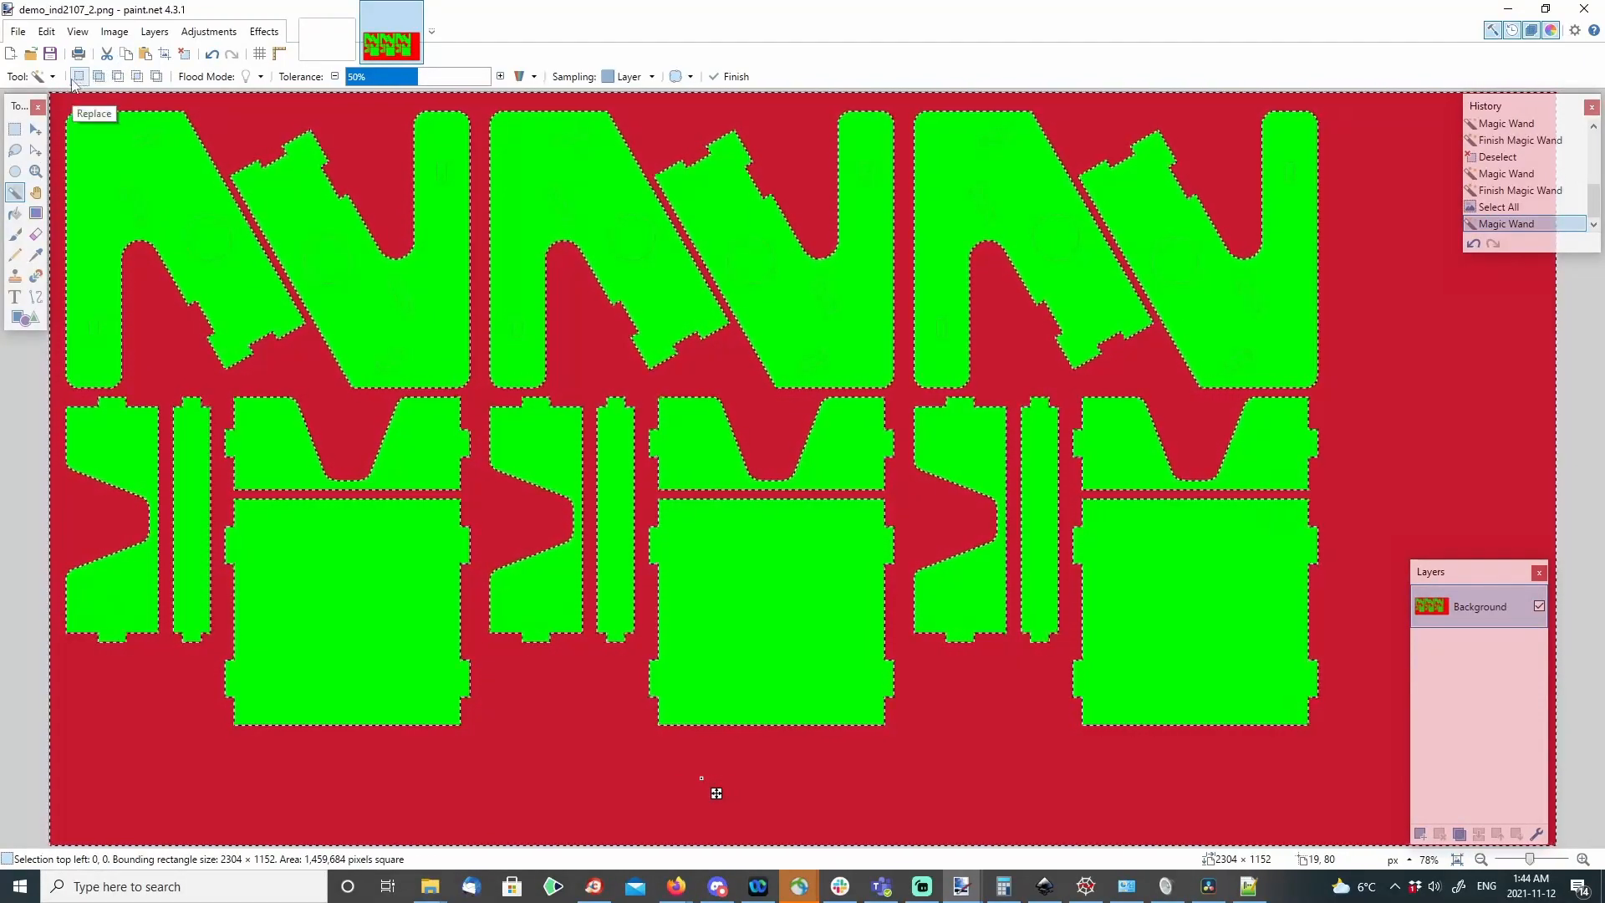
{"action": "key", "text": "ctrl+a"}
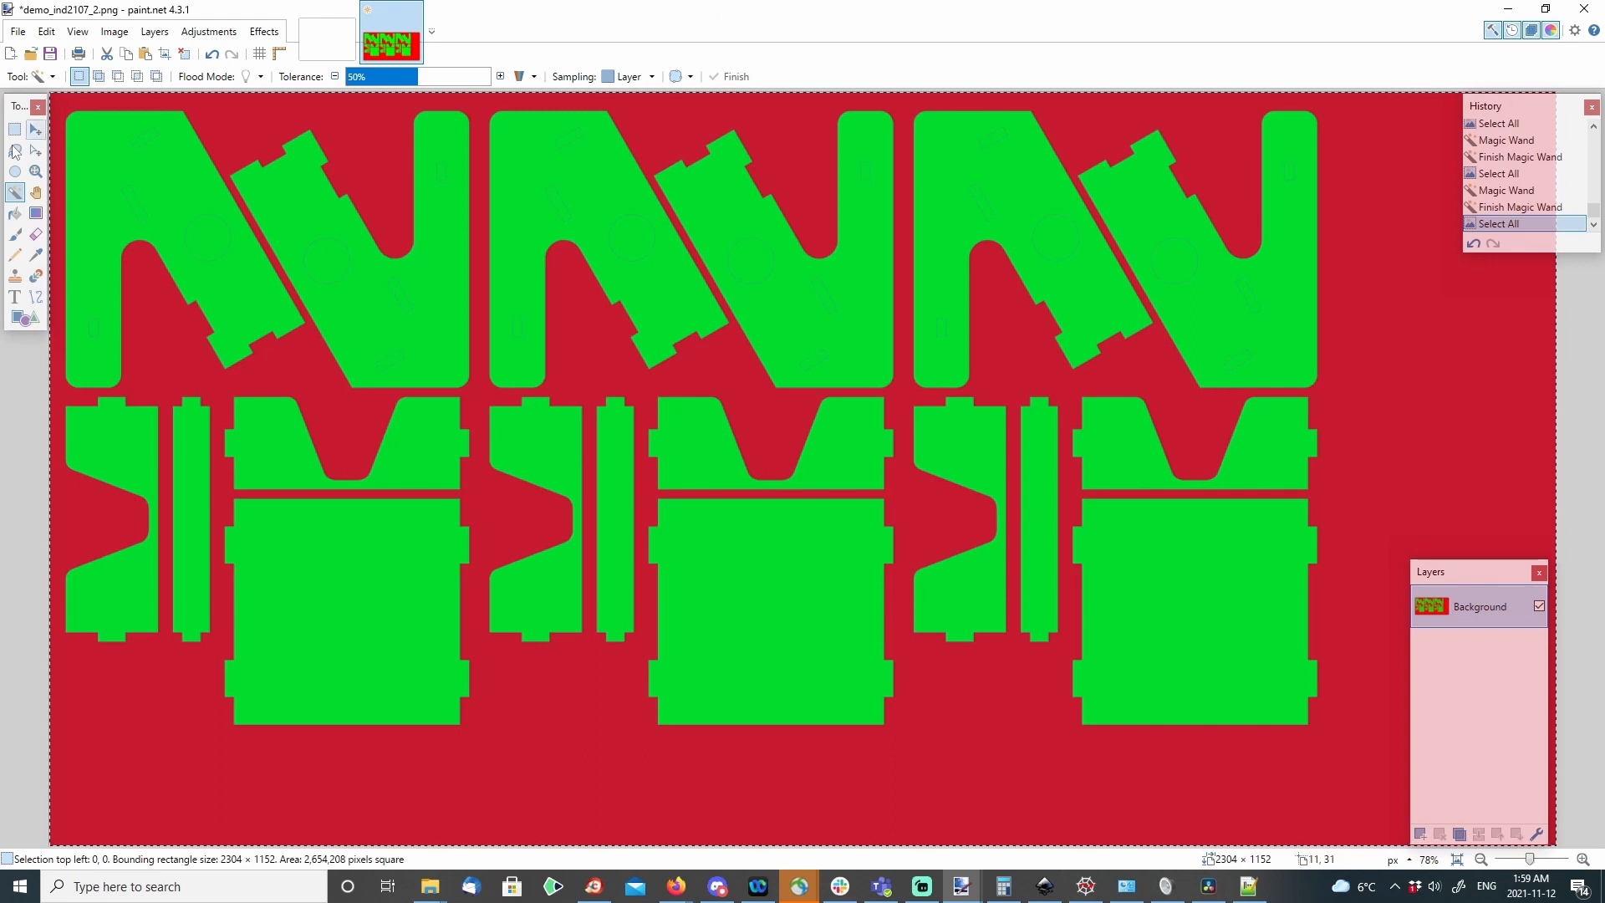
{"action": "left_click", "coordinate": [100, 183]}
{"action": "left_click", "coordinate": [100, 183]}
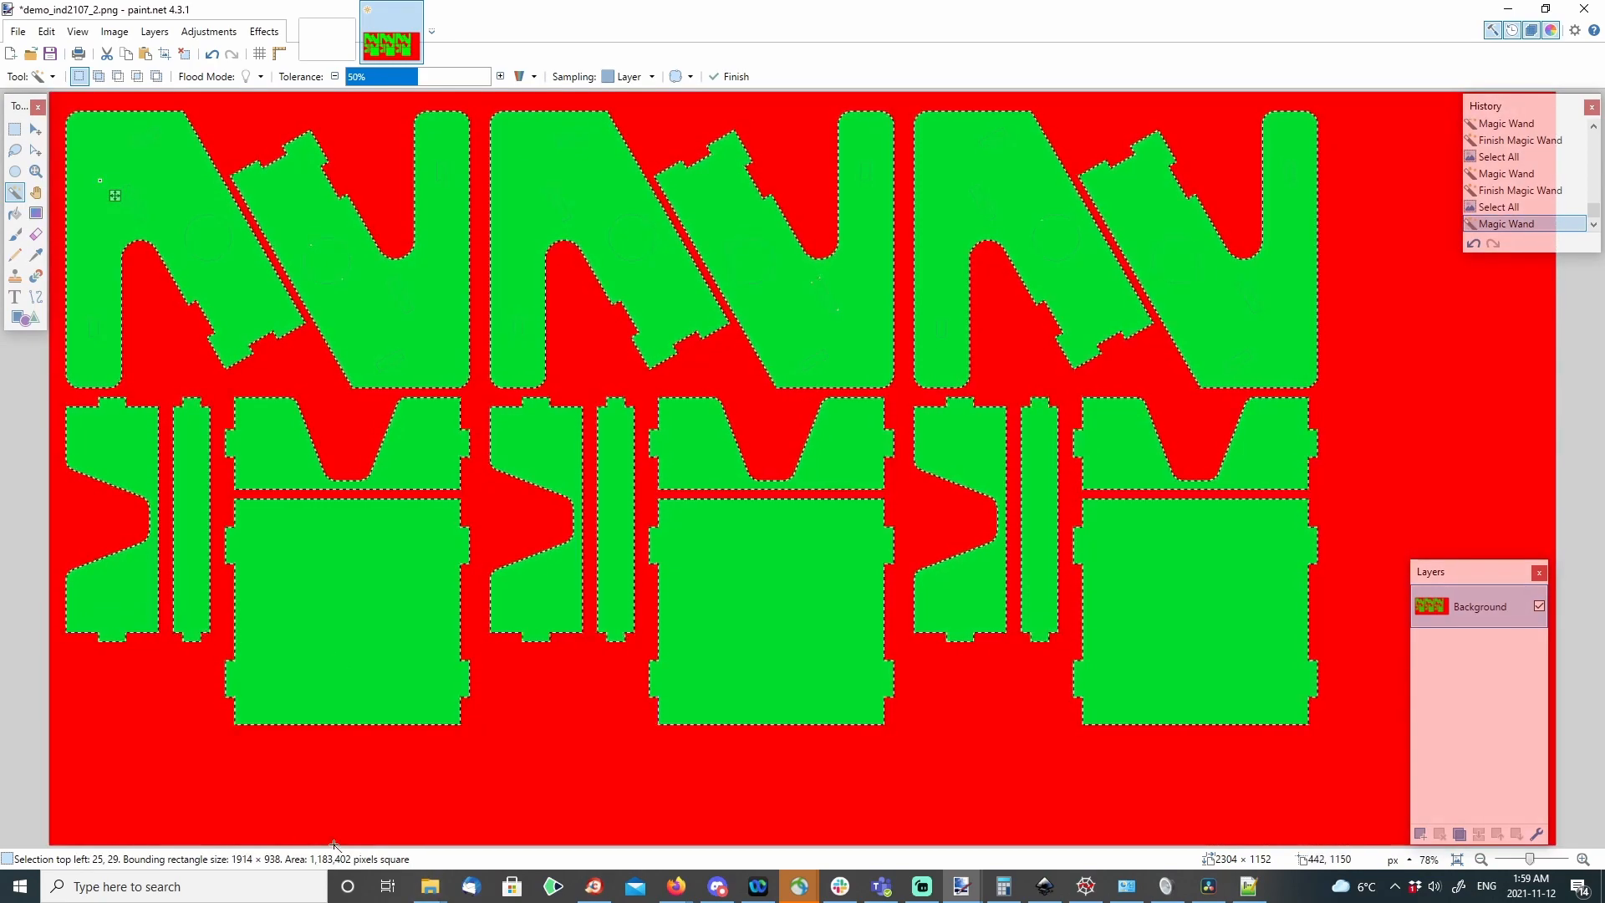